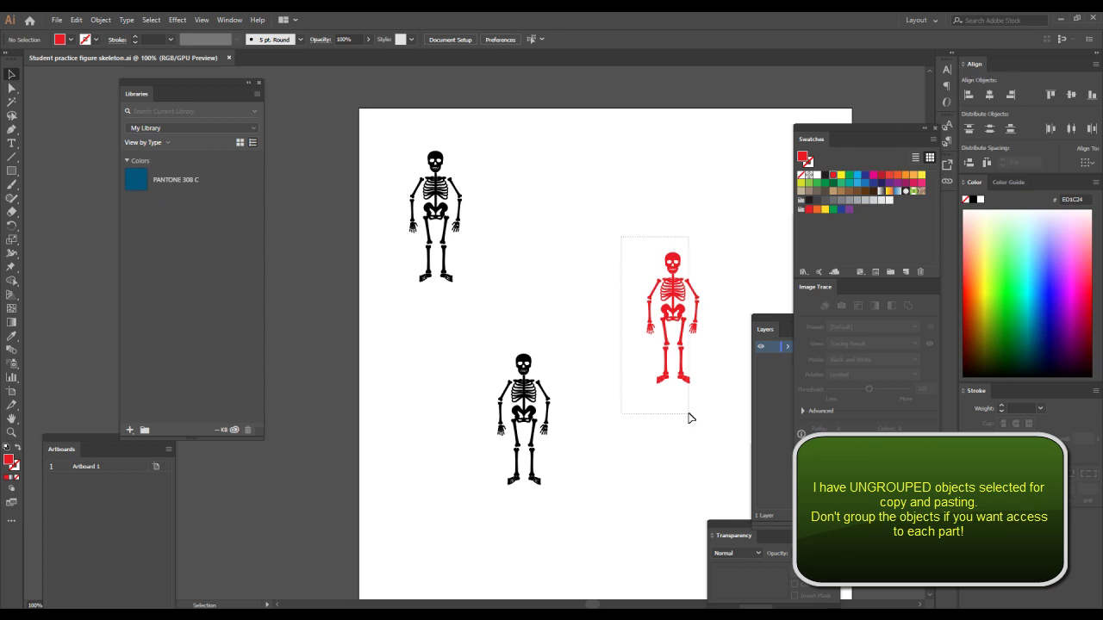
Select all the ungrouped parts of the red skeleton and copy them.
click(721, 418)
click(684, 364)
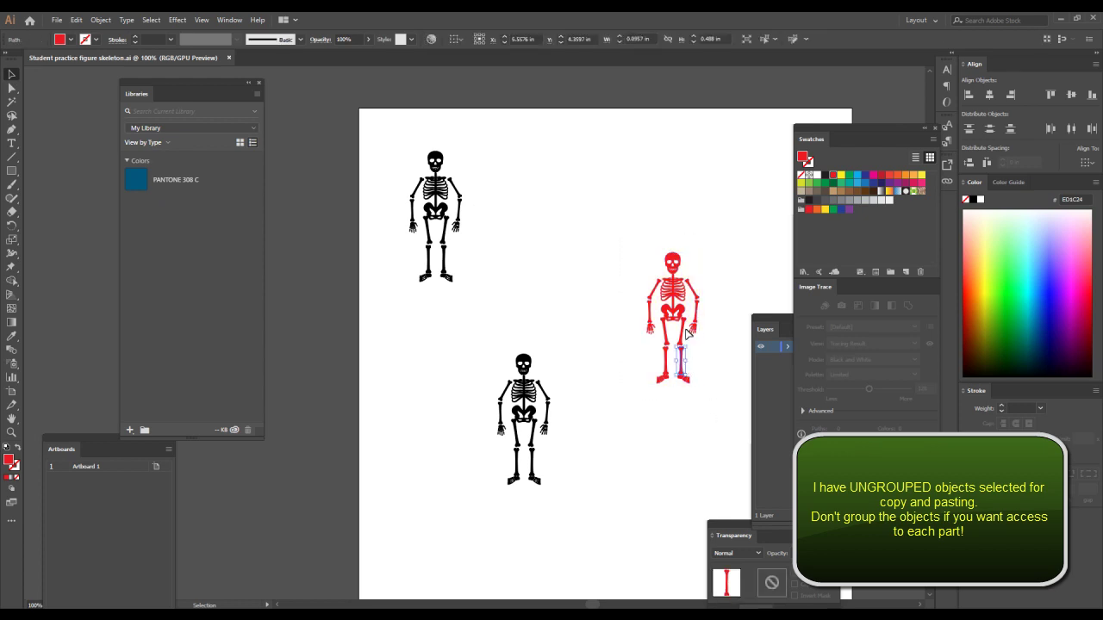
click(729, 335)
drag(633, 245, 712, 410)
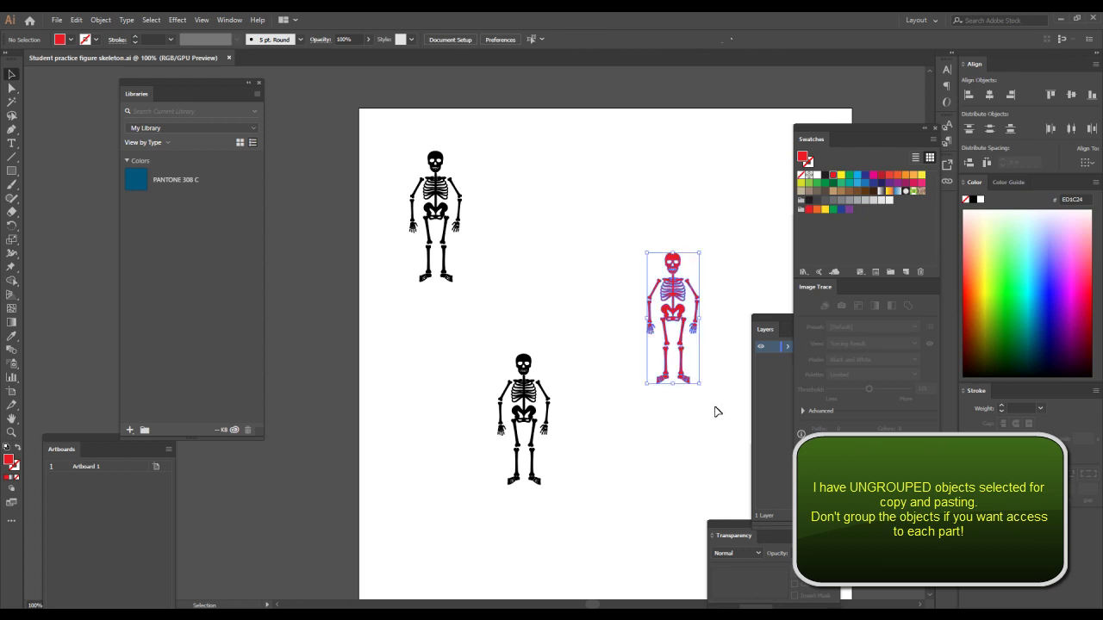
click(77, 20)
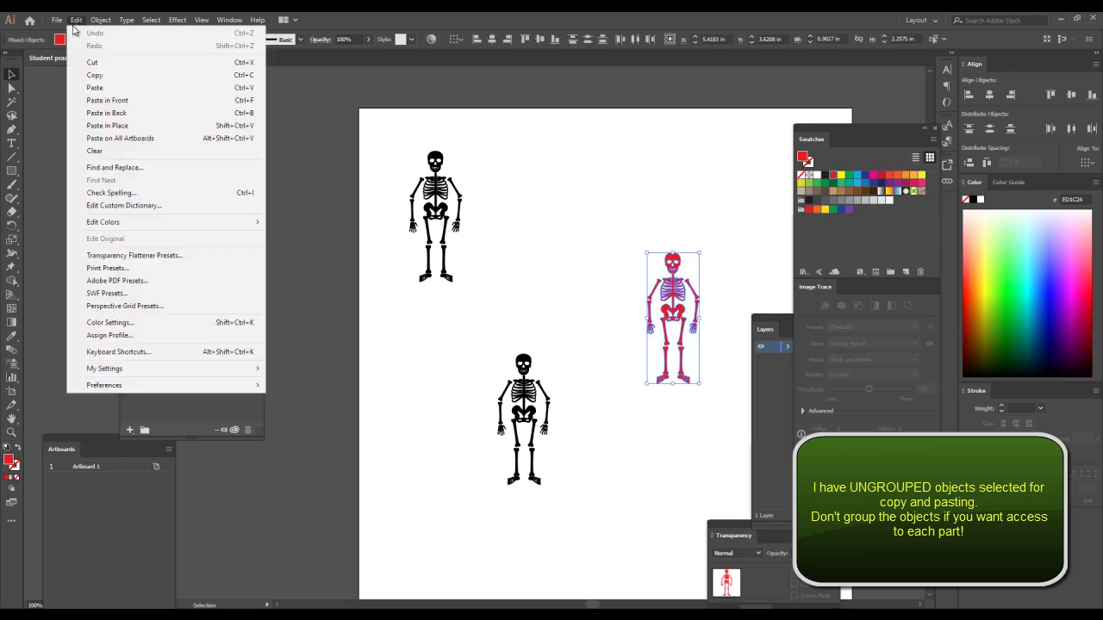
click(96, 76)
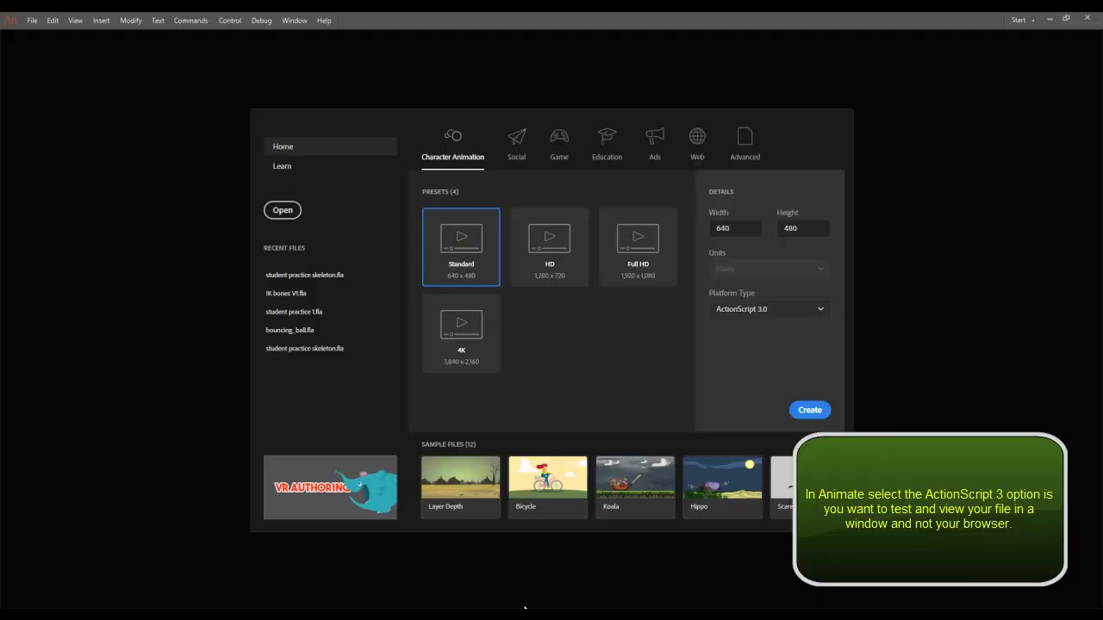
Switch to Adobe Animate and create a Standard 640 x 480 Character Animation document with the ActionScript 3.0 platform type.
click(812, 309)
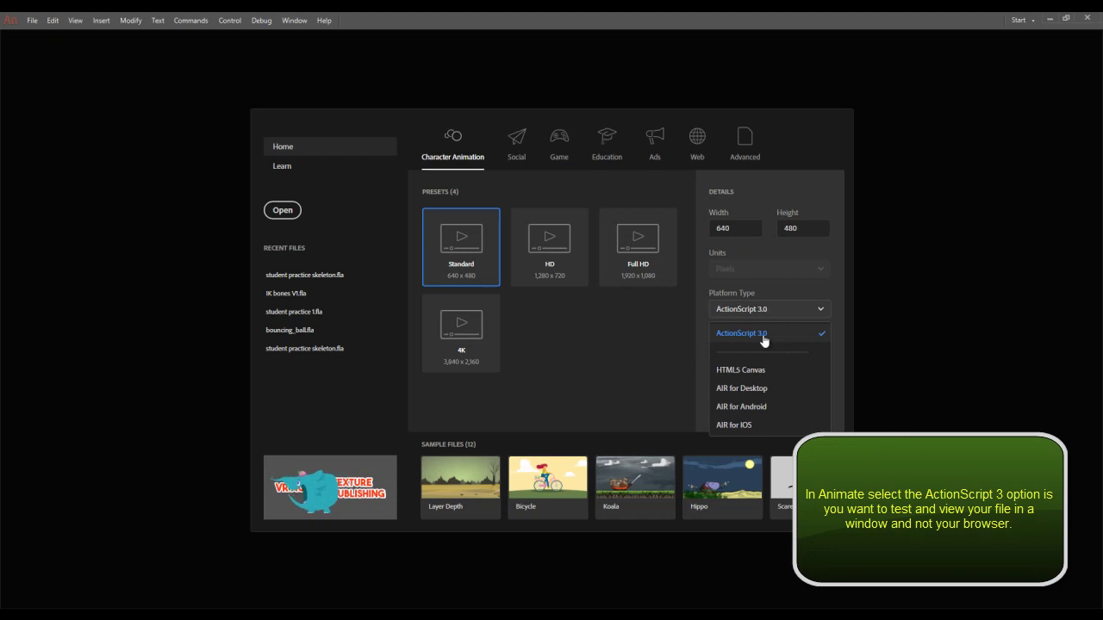
click(783, 336)
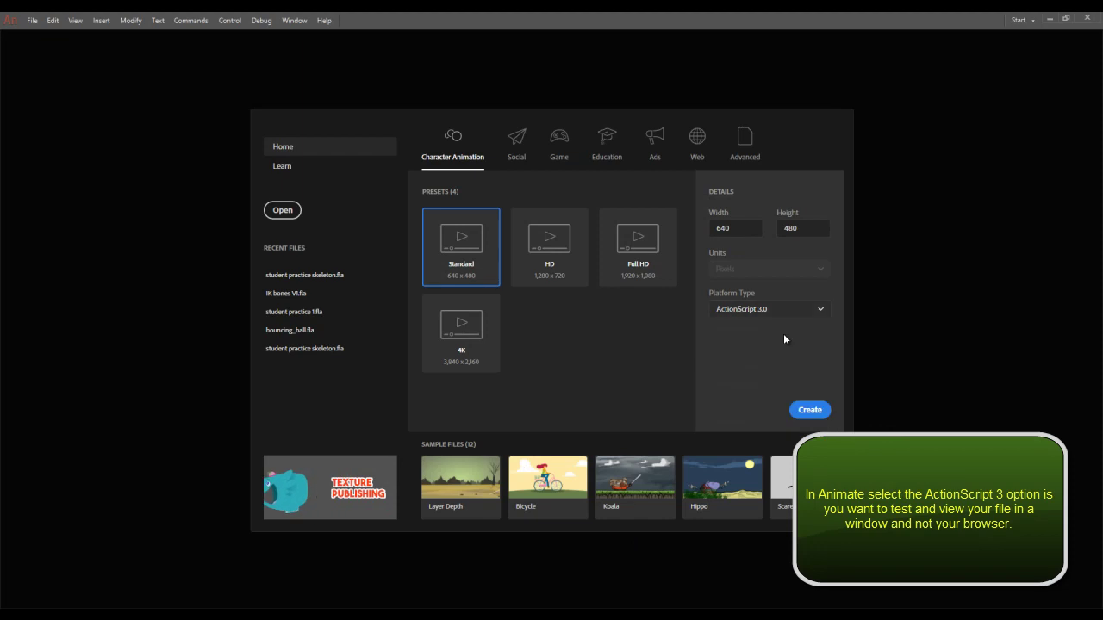
click(810, 411)
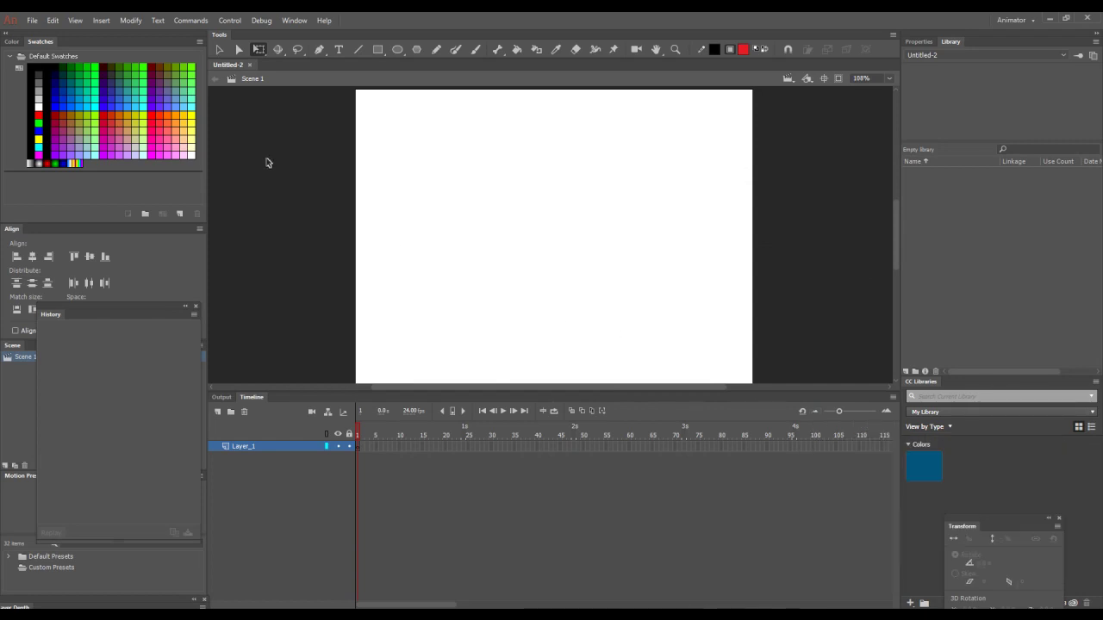
Paste the copied skeleton onto the stage centre using AI File Importer preferences with recommended settings and layers maintained, and select all its parts.
click(54, 22)
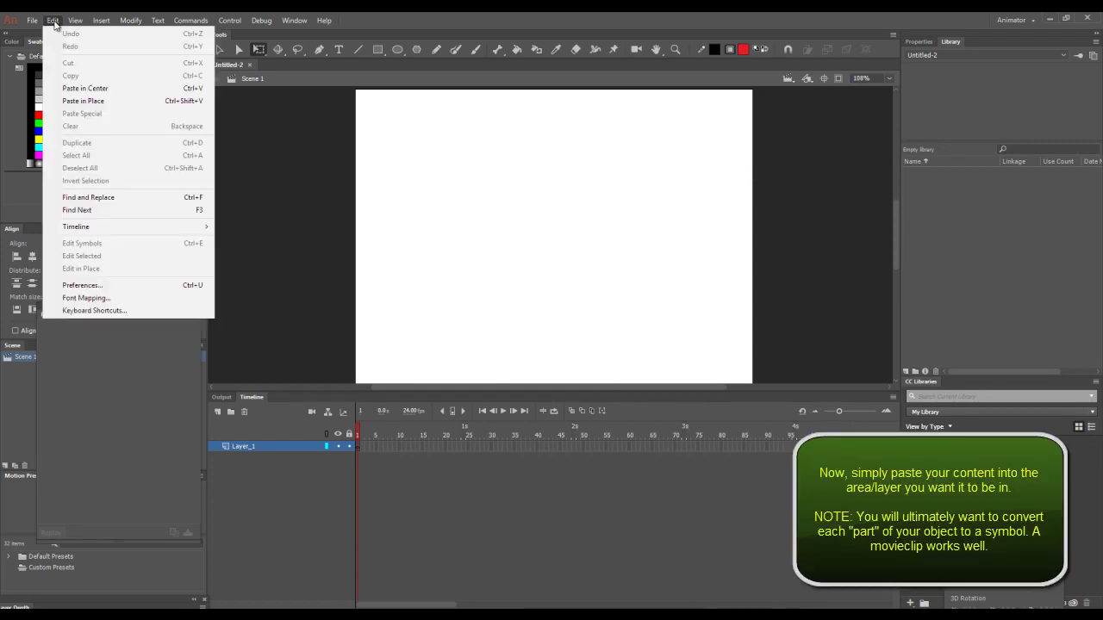
click(101, 90)
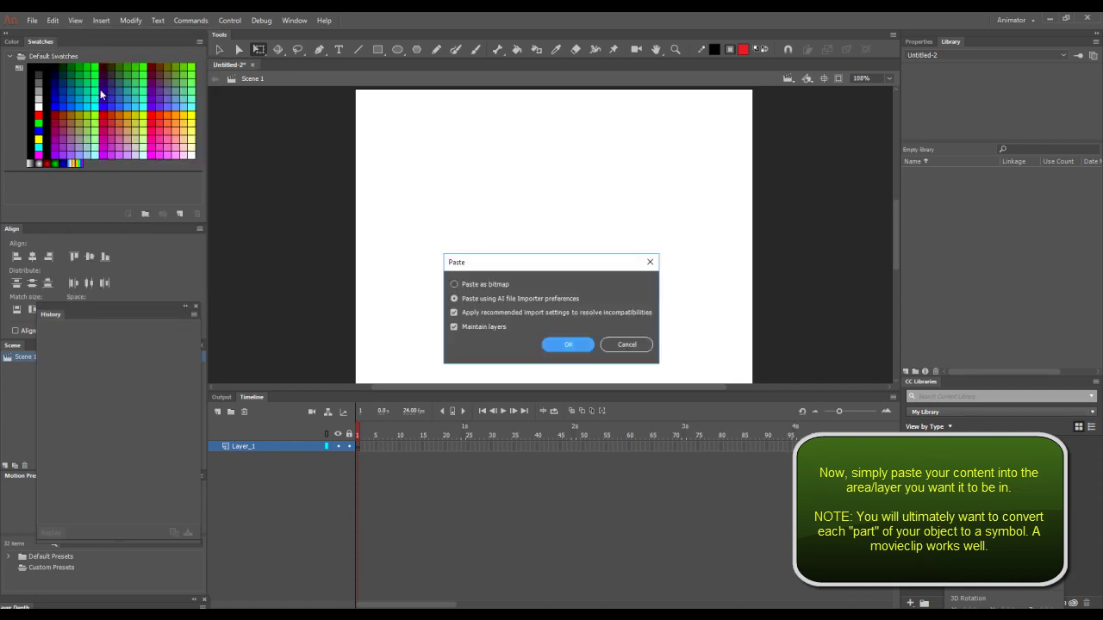
click(578, 343)
click(580, 348)
drag(499, 159, 579, 321)
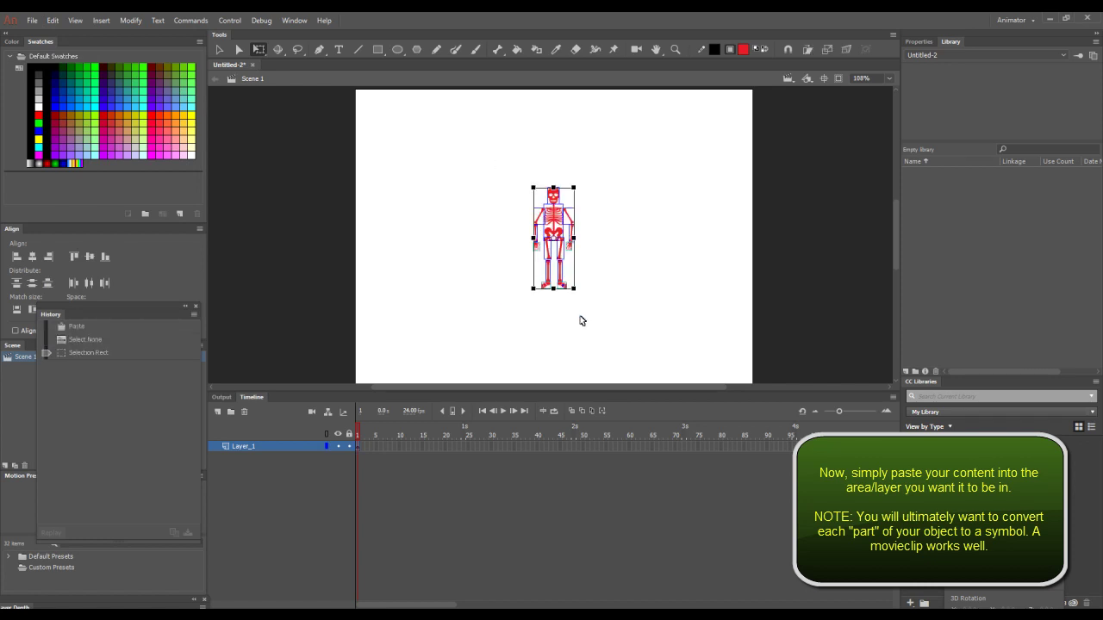
Convert only the skeleton's skull to a Movie Clip symbol named "head".
click(698, 208)
click(553, 195)
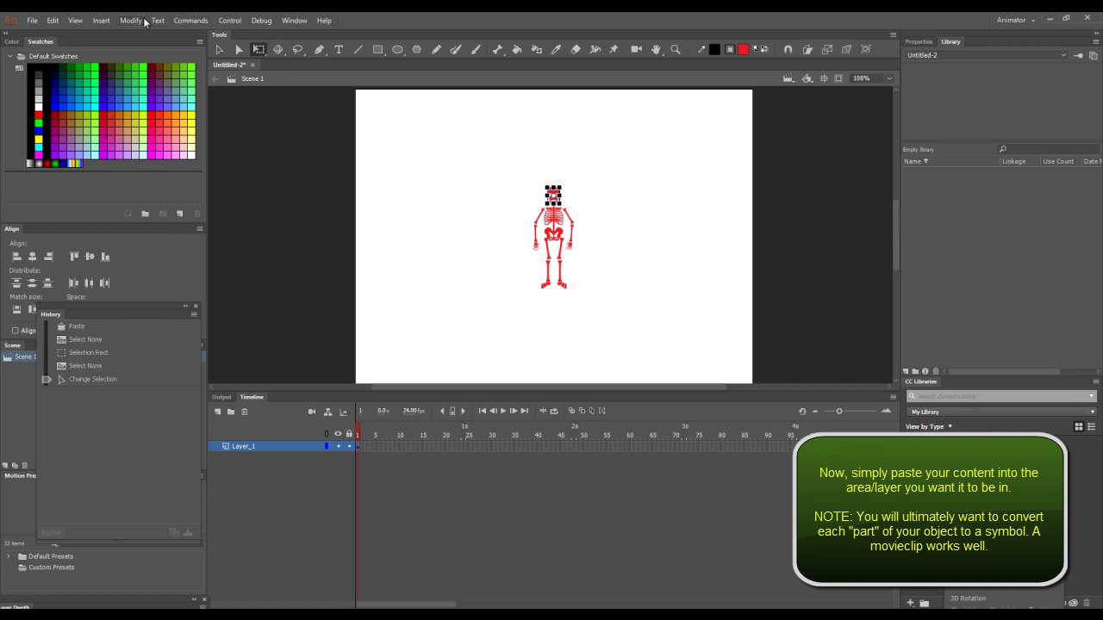
click(103, 21)
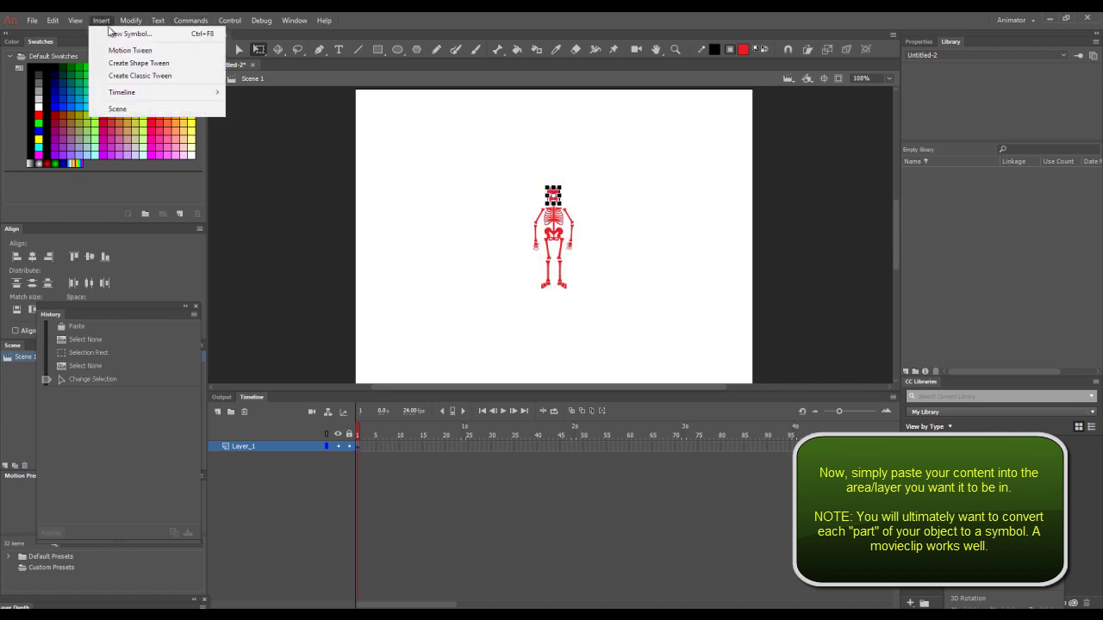
click(140, 47)
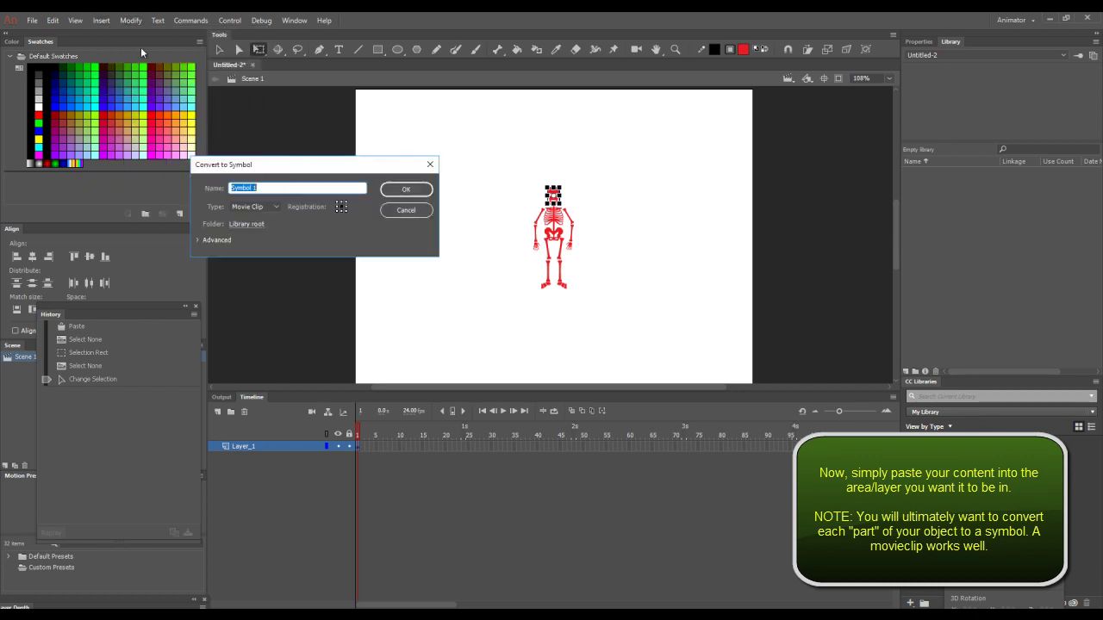
text(head)
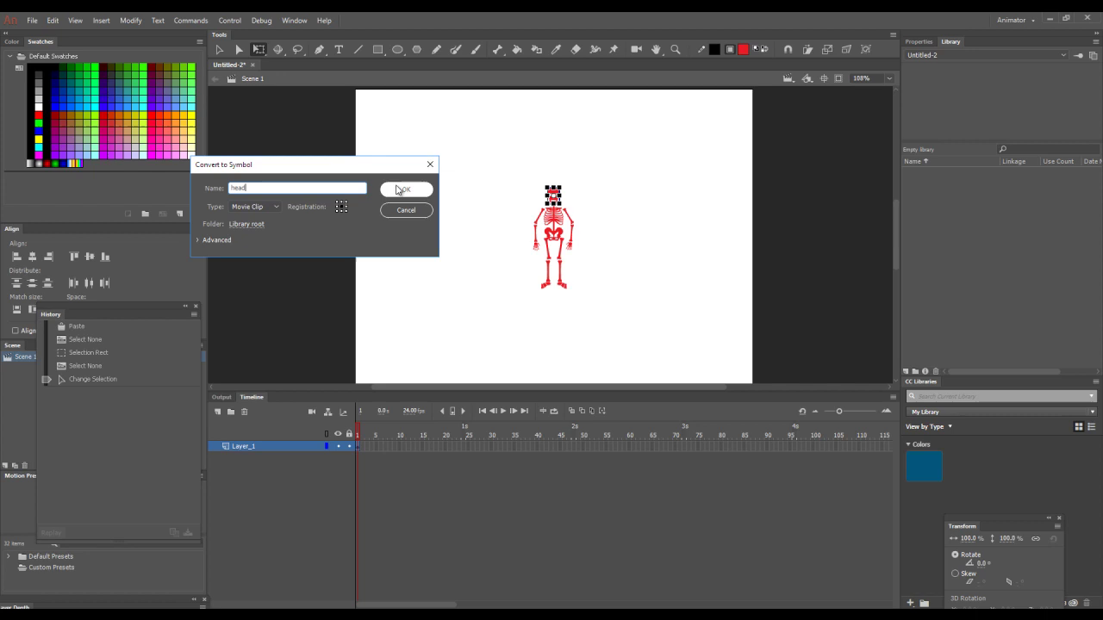
click(402, 189)
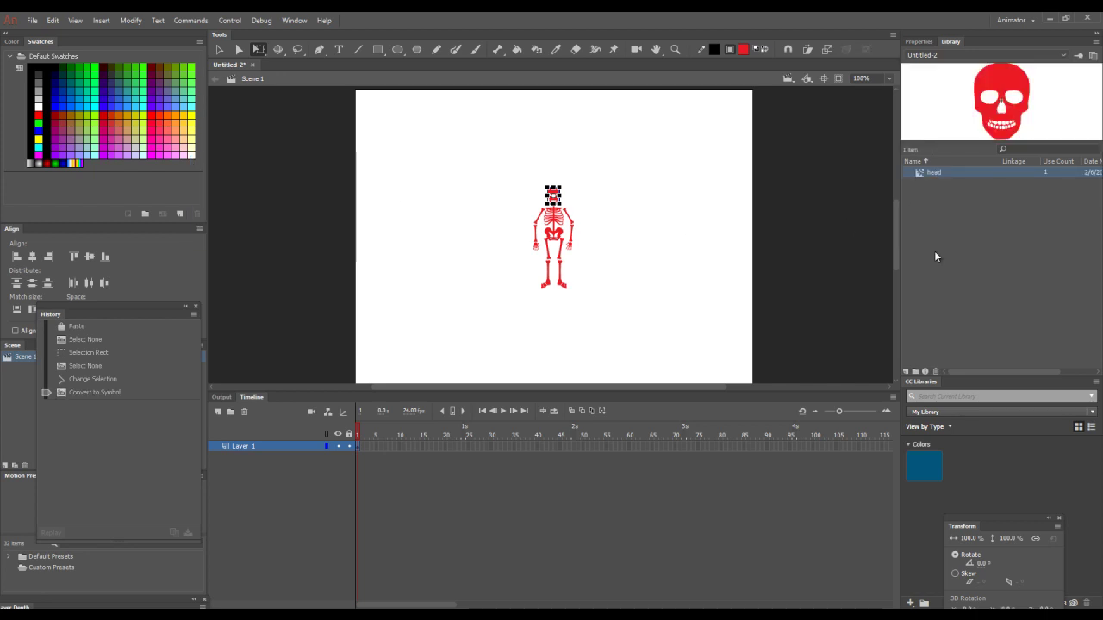
Open the recent file "student practice skeleton.fla" from the 2019 week 4 folder.
click(34, 22)
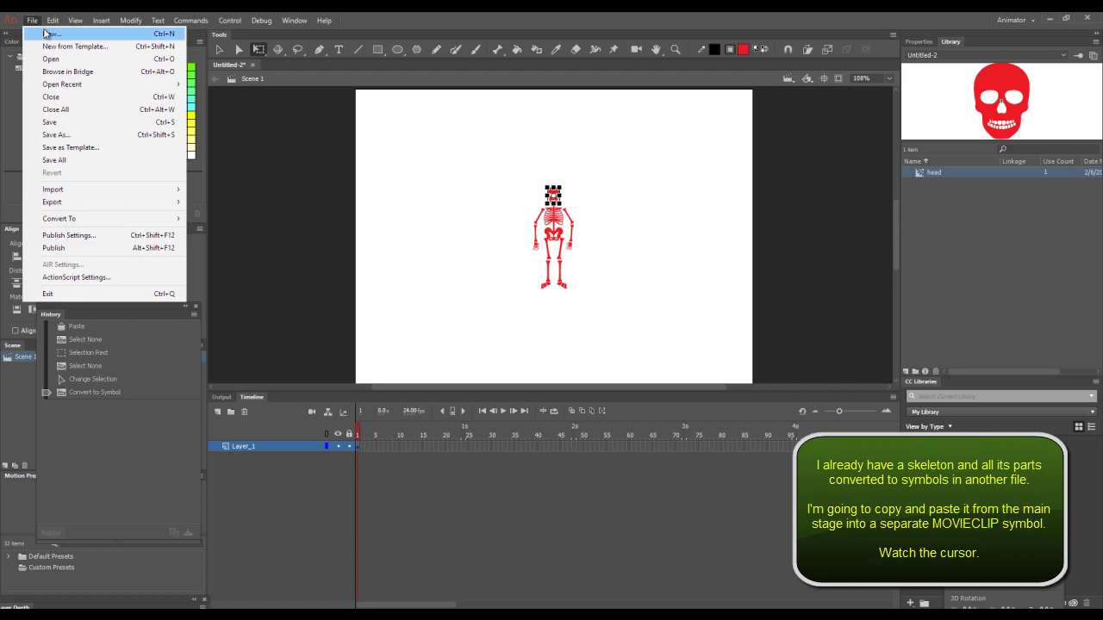
mouse_move(71, 84)
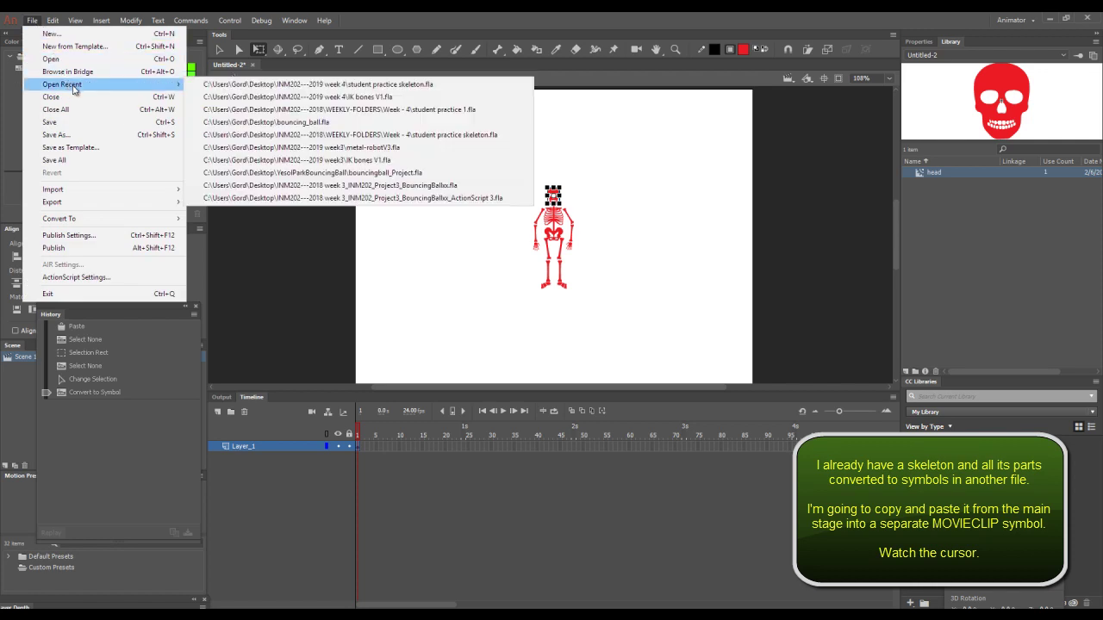
click(291, 86)
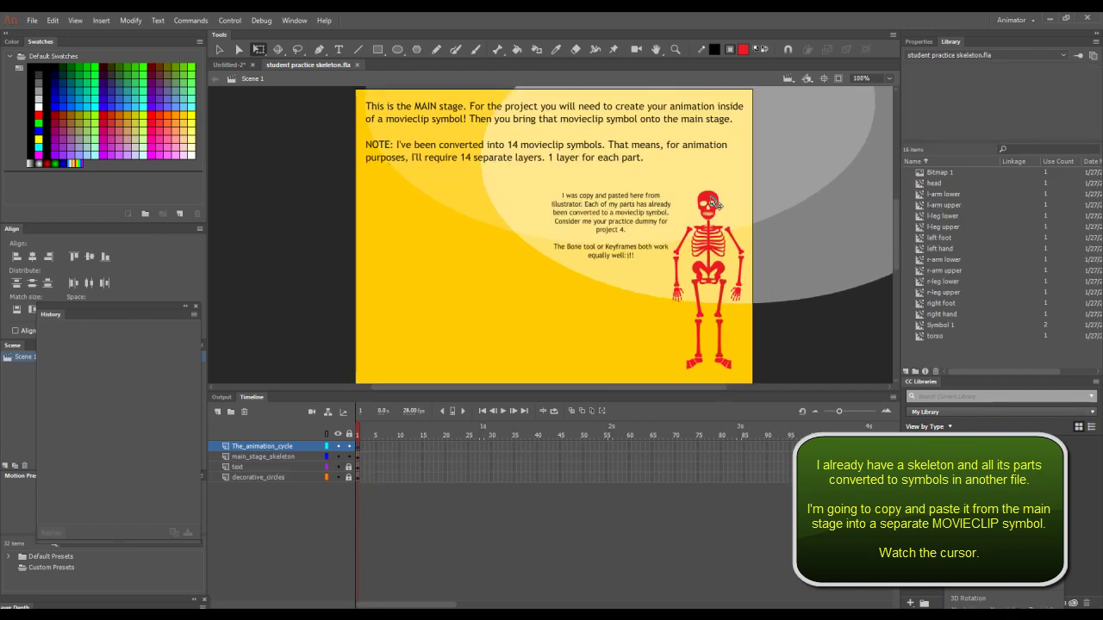
Select every part of the red skeleton on the main stage and copy it.
click(708, 205)
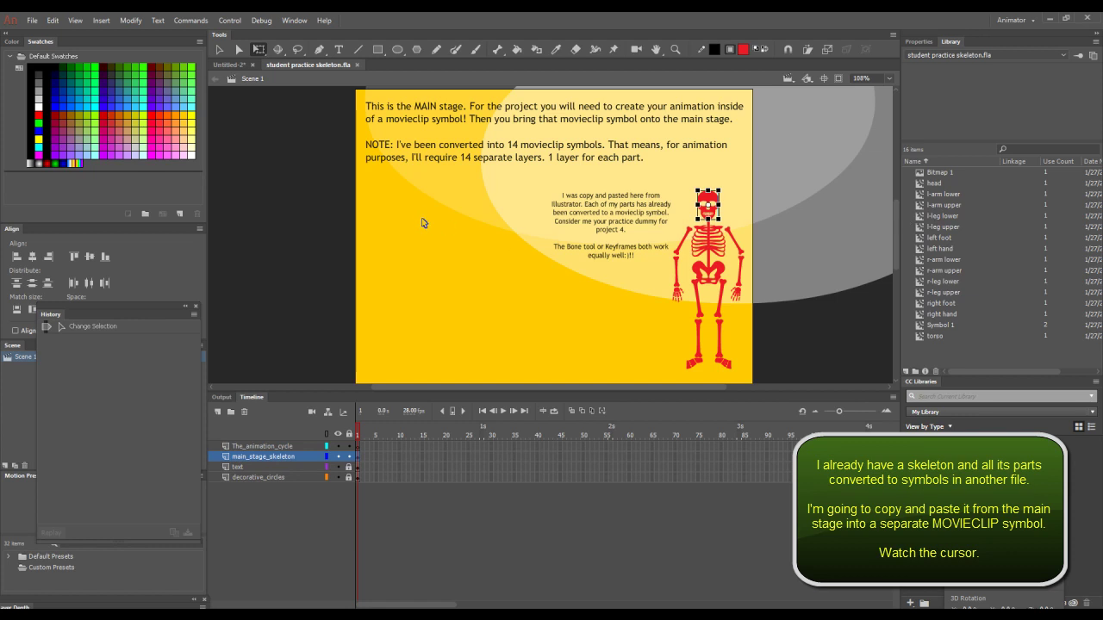
click(420, 219)
drag(662, 173, 749, 392)
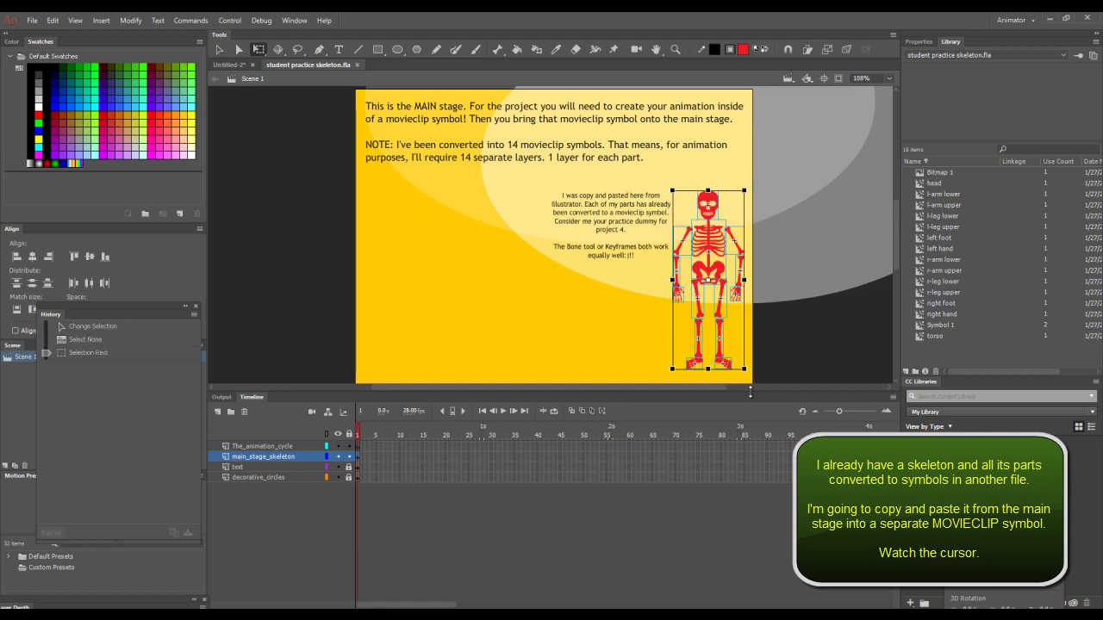
click(52, 20)
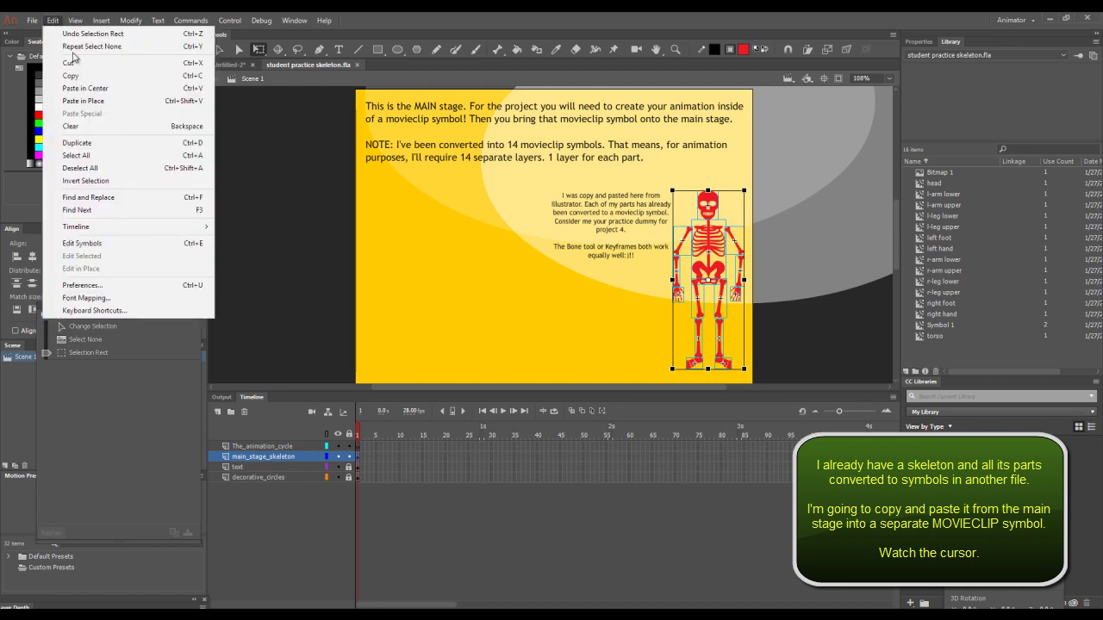
click(78, 80)
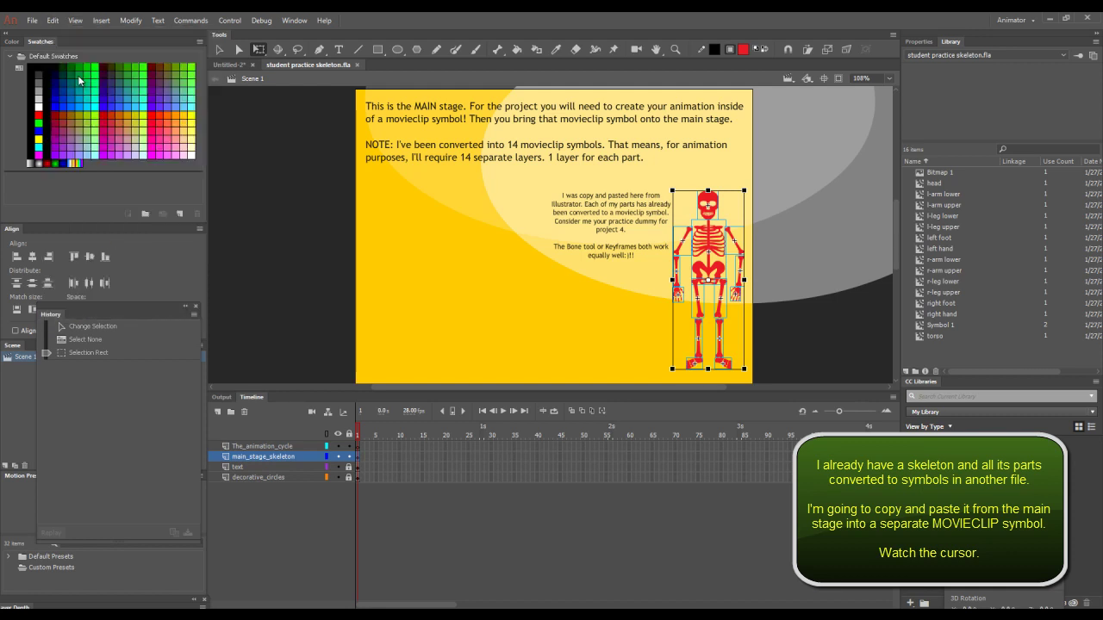
Create a new Movie Clip symbol named "mainbody".
click(101, 20)
click(115, 36)
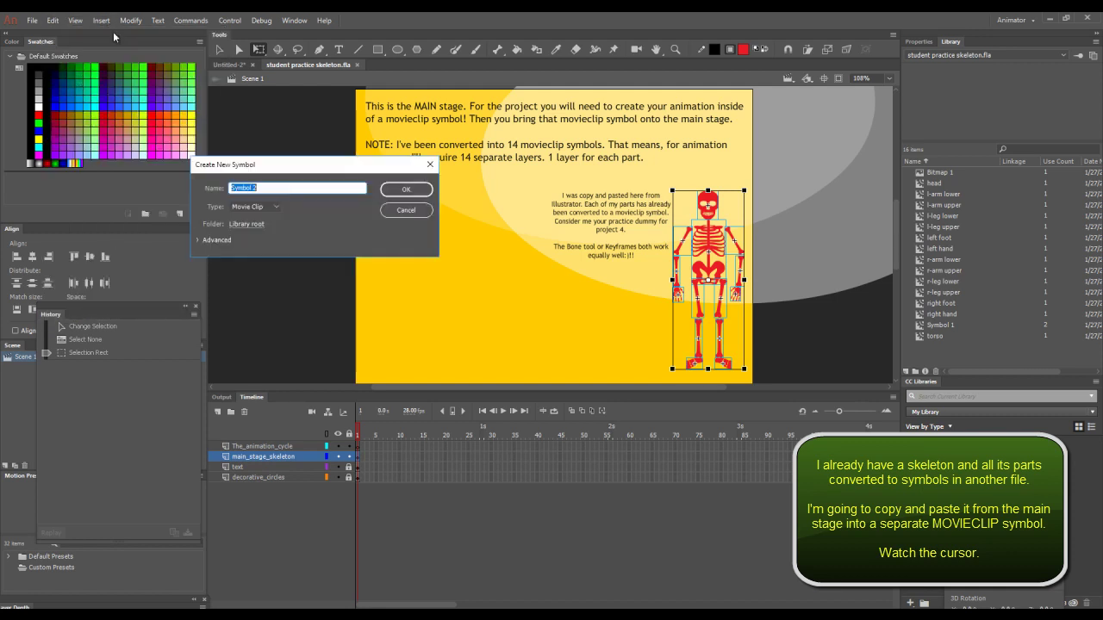
text(mainbody)
click(393, 191)
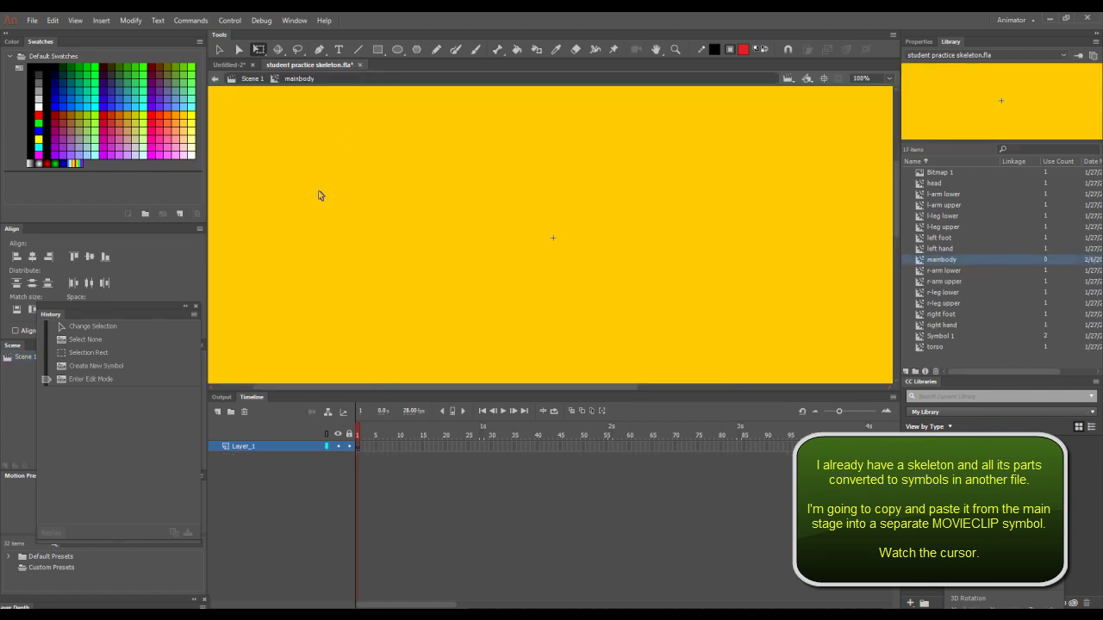
Paste the copied skeleton in the centre of the mainbody symbol and deselect it.
click(53, 20)
click(86, 89)
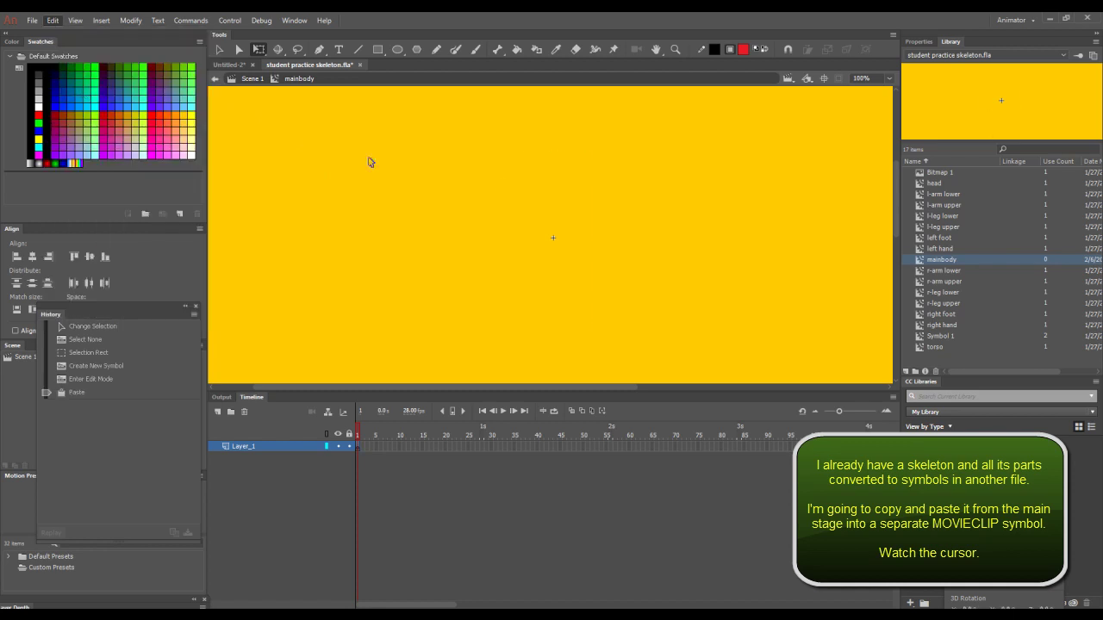
click(628, 186)
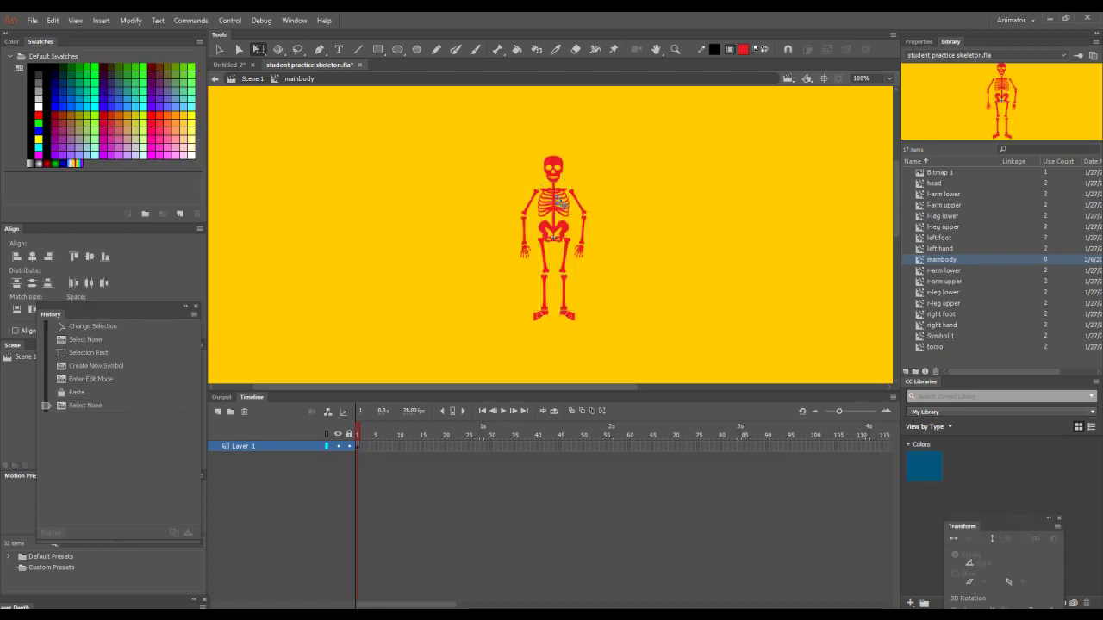
Use the Bone tool to connect the torso to the head and through both arms down to the hands.
click(560, 200)
click(497, 50)
mouse_move(554, 207)
mouse_down()
mouse_move(555, 174)
mouse_move(527, 207)
mouse_move(527, 254)
mouse_up()
drag(555, 197, 583, 253)
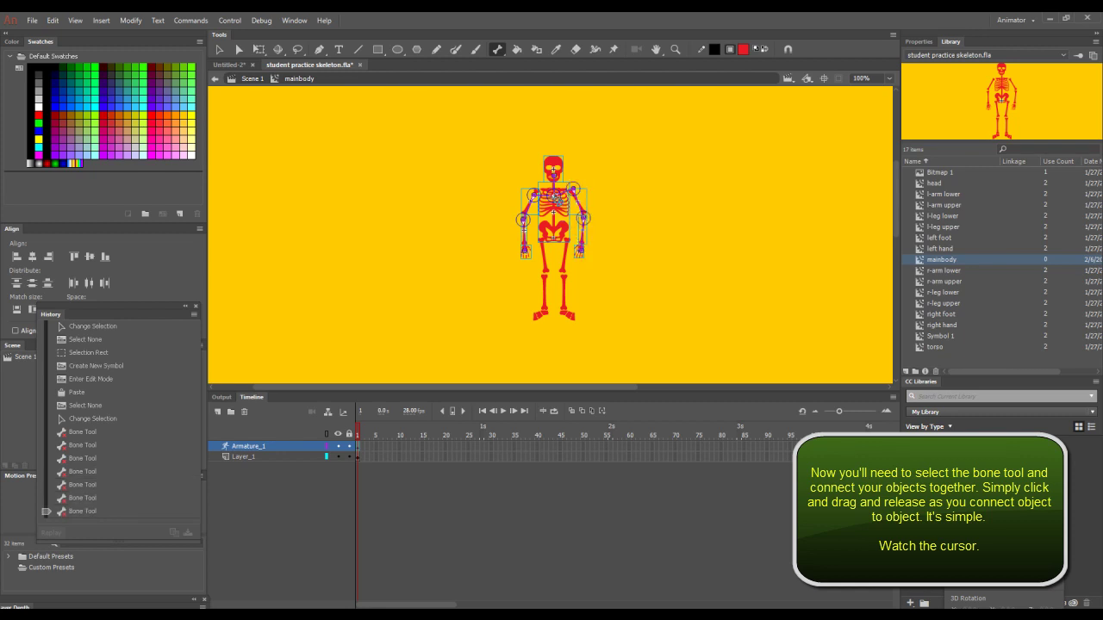
Extend the armature with bones from the torso through the upper and lower legs to both feet.
drag(556, 199, 543, 282)
drag(544, 283, 539, 316)
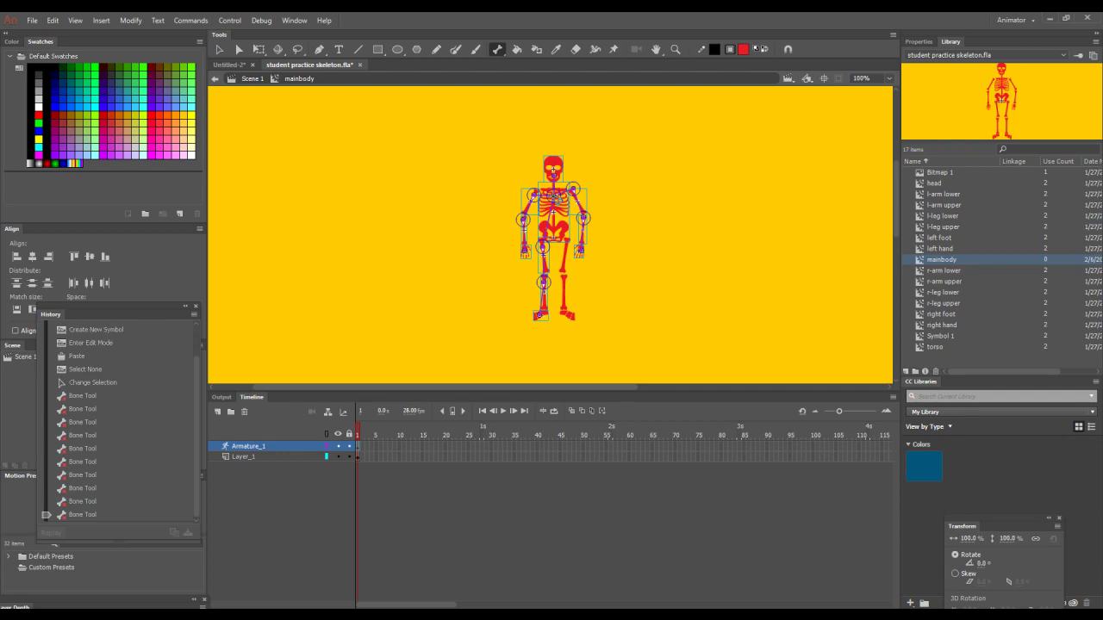
drag(555, 198, 567, 316)
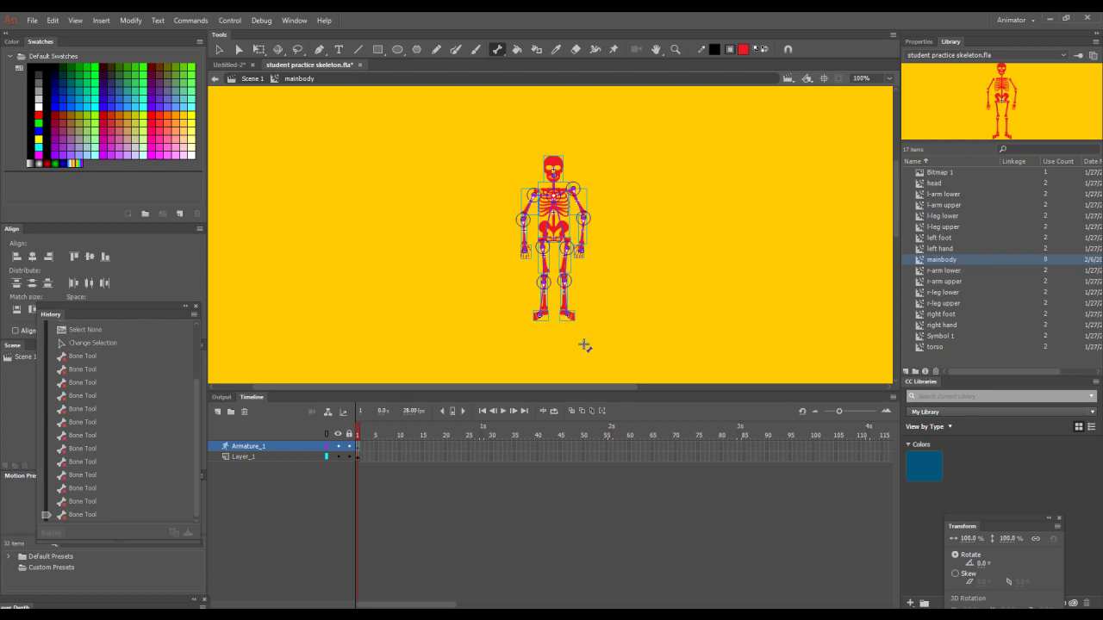
Enable and constrain X translation for the upper-arm bone at the skeleton's left shoulder, with a left offset of -8.0 and right offset of 10.0.
click(239, 50)
click(907, 43)
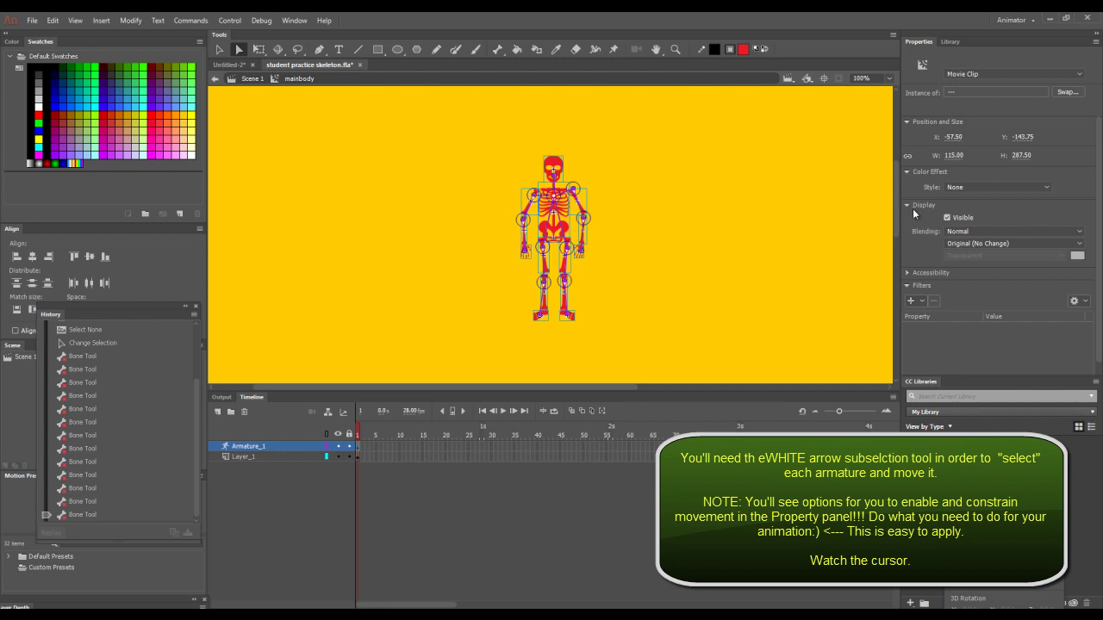
click(579, 194)
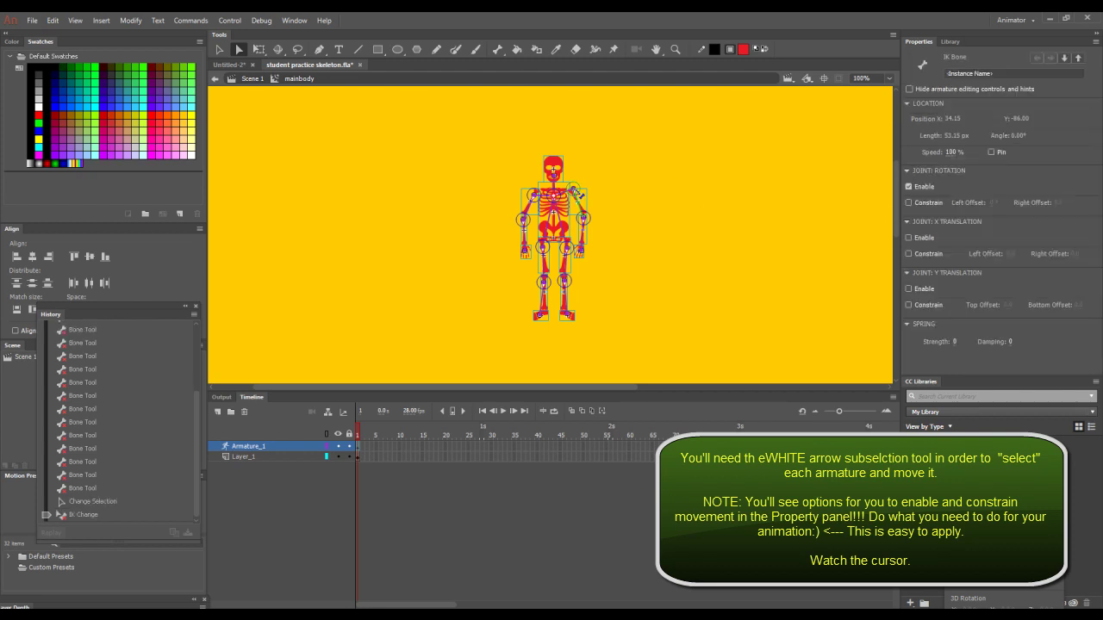
click(908, 238)
click(908, 254)
drag(1023, 252, 1023, 253)
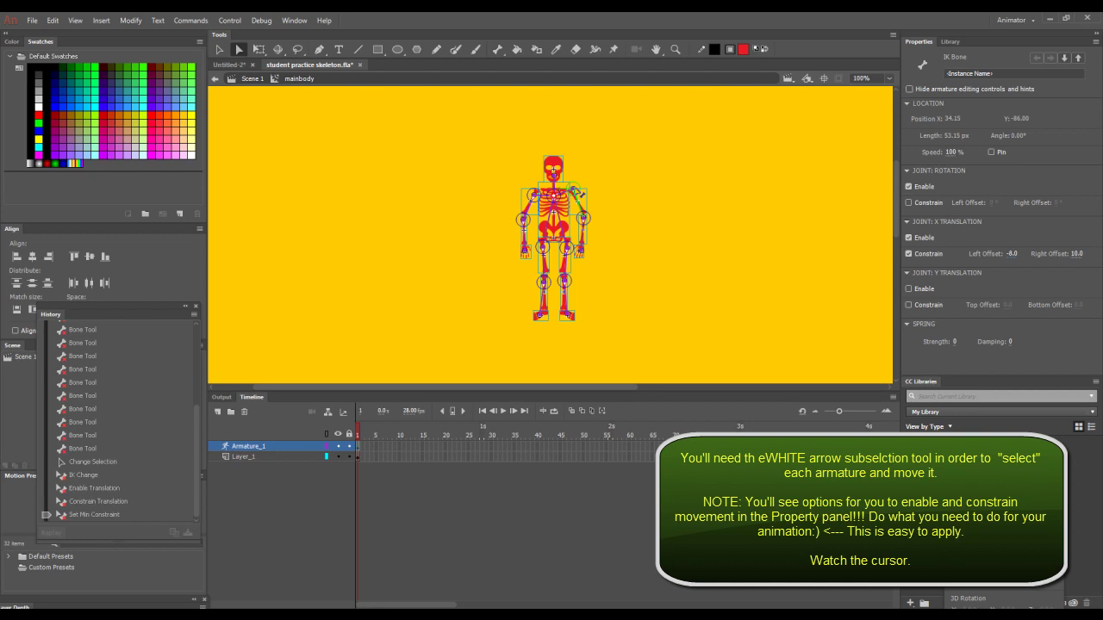
Enable X and Y translation for the bone joining the torso to the skeleton's right upper arm, and constrain its rotation and X translation.
key(z)
click(593, 211)
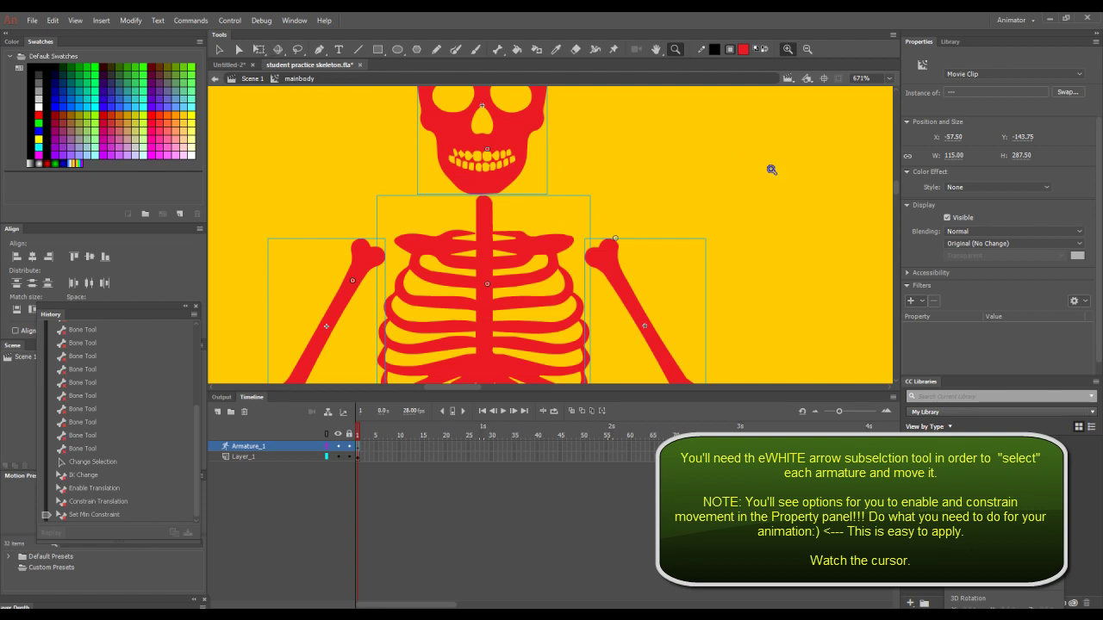
click(239, 49)
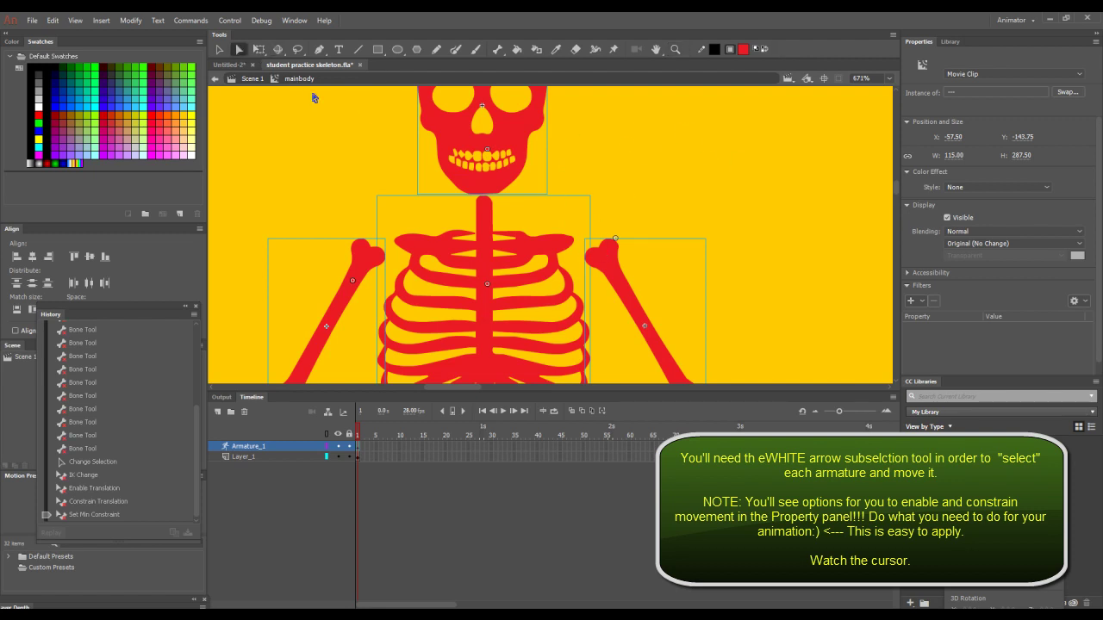
click(617, 244)
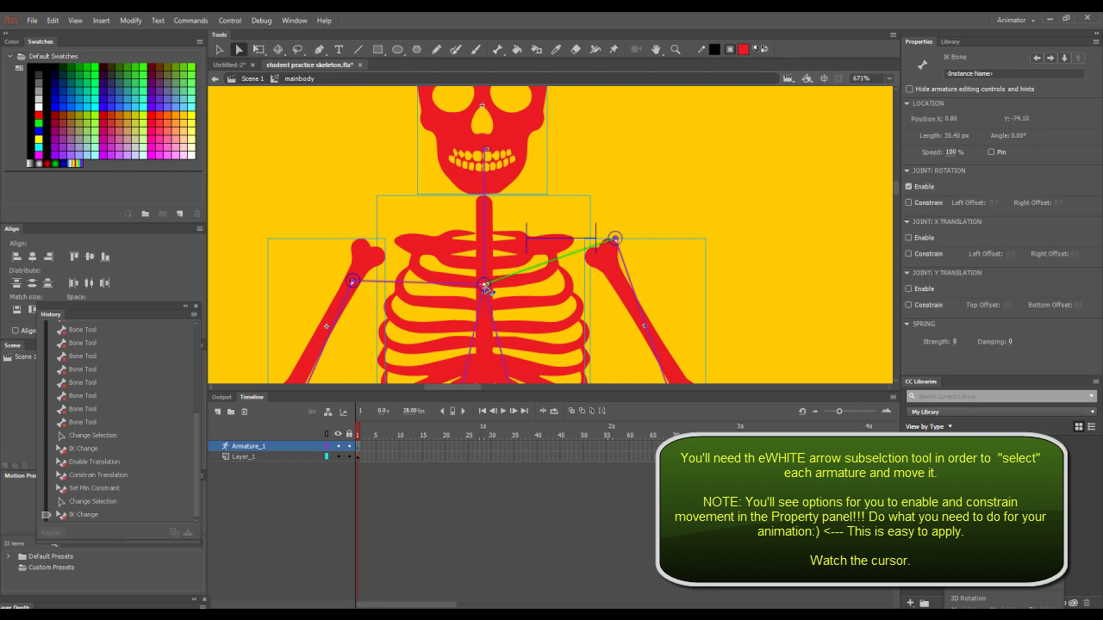
click(487, 153)
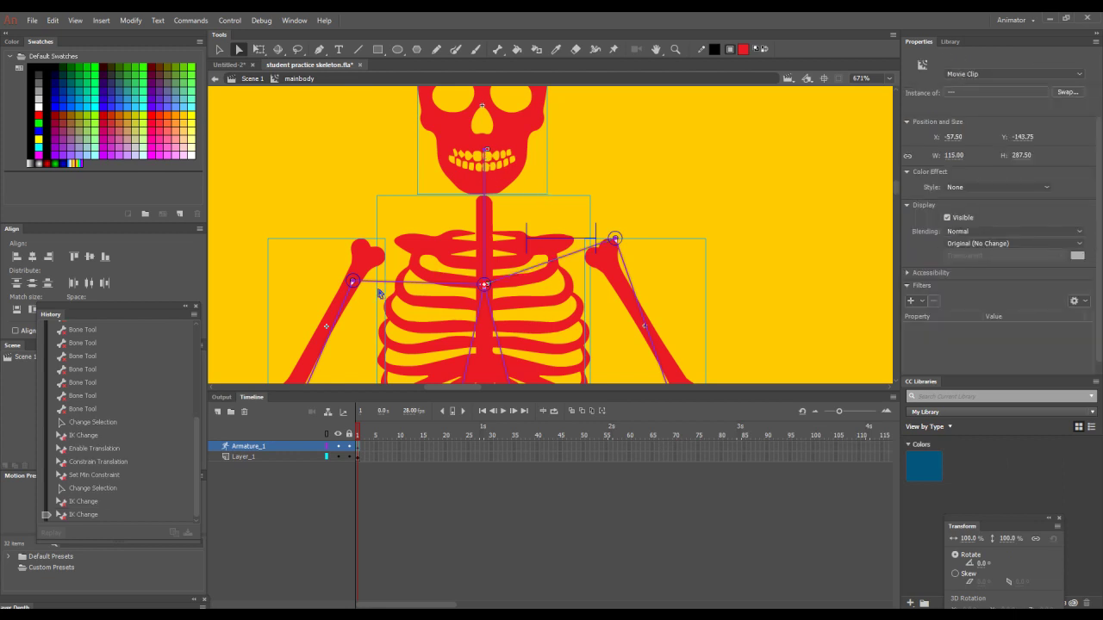
click(356, 285)
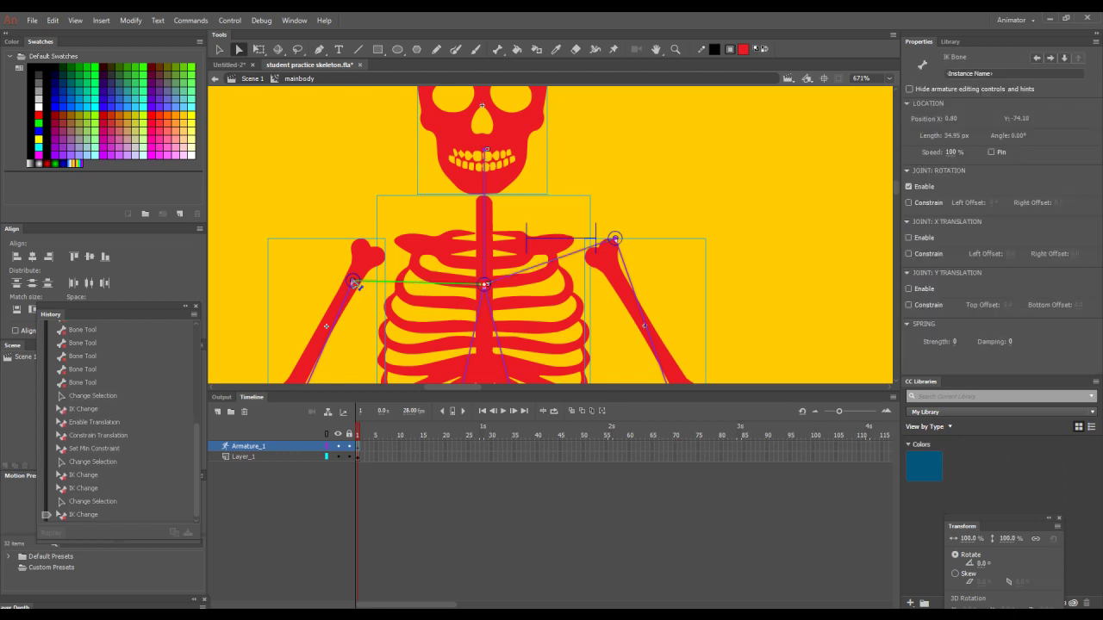
click(909, 238)
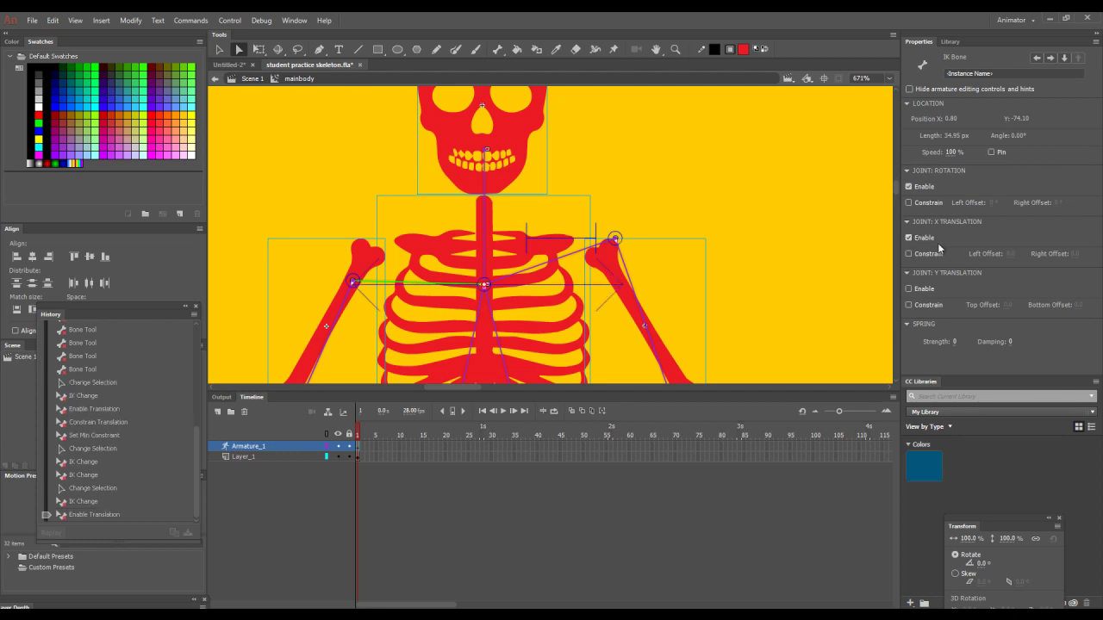
click(910, 288)
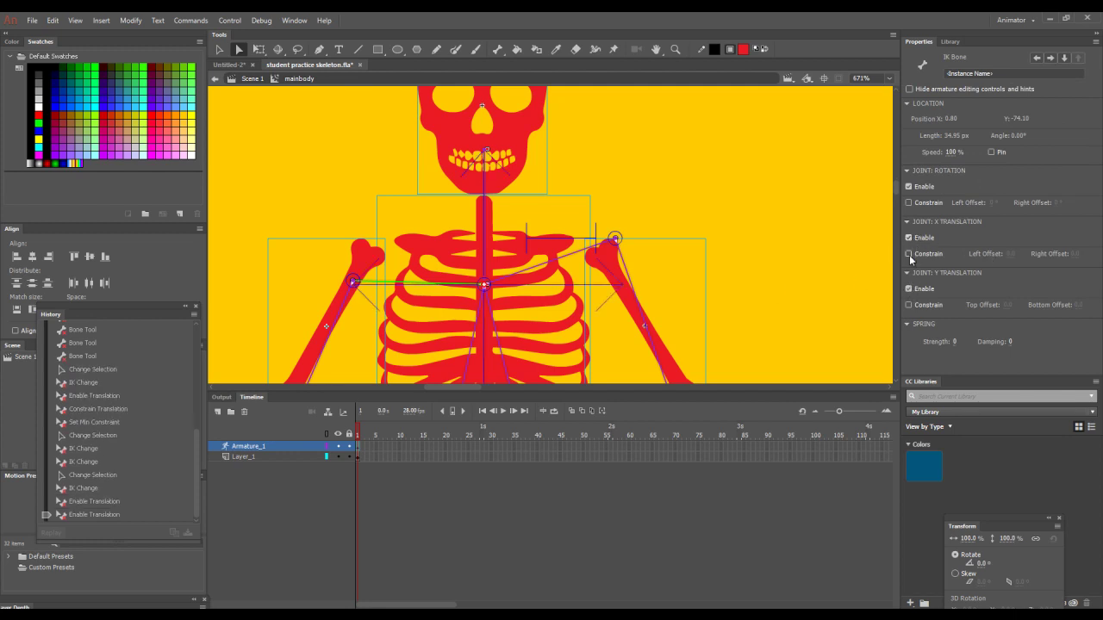
click(908, 254)
click(908, 203)
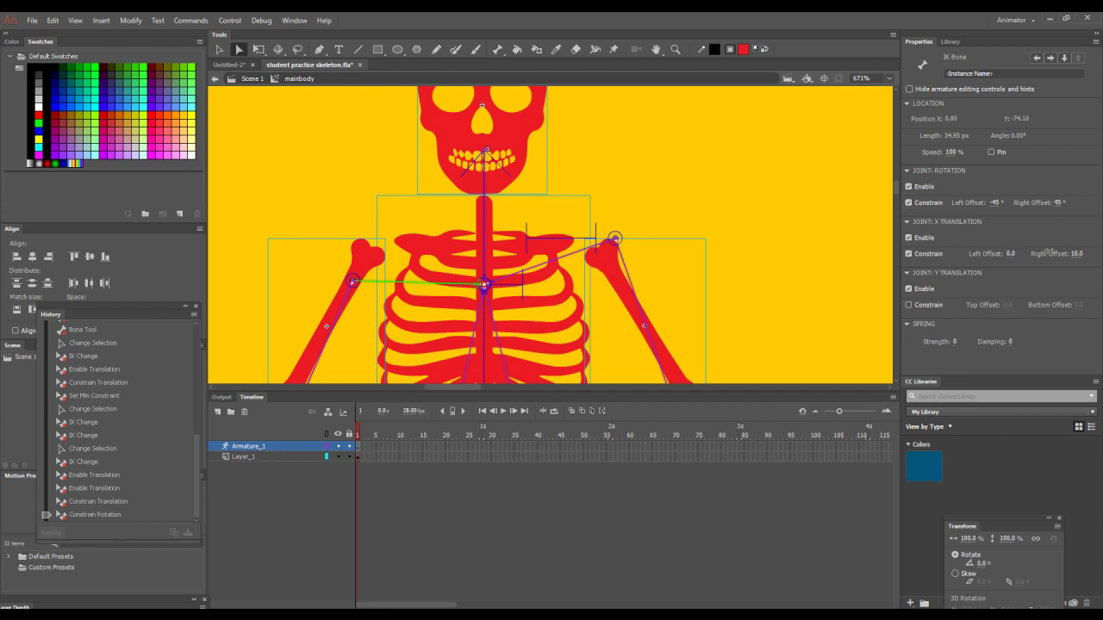
Set that bone's left offsets to -51° for rotation and -13.0 for X translation.
drag(1034, 251, 1026, 251)
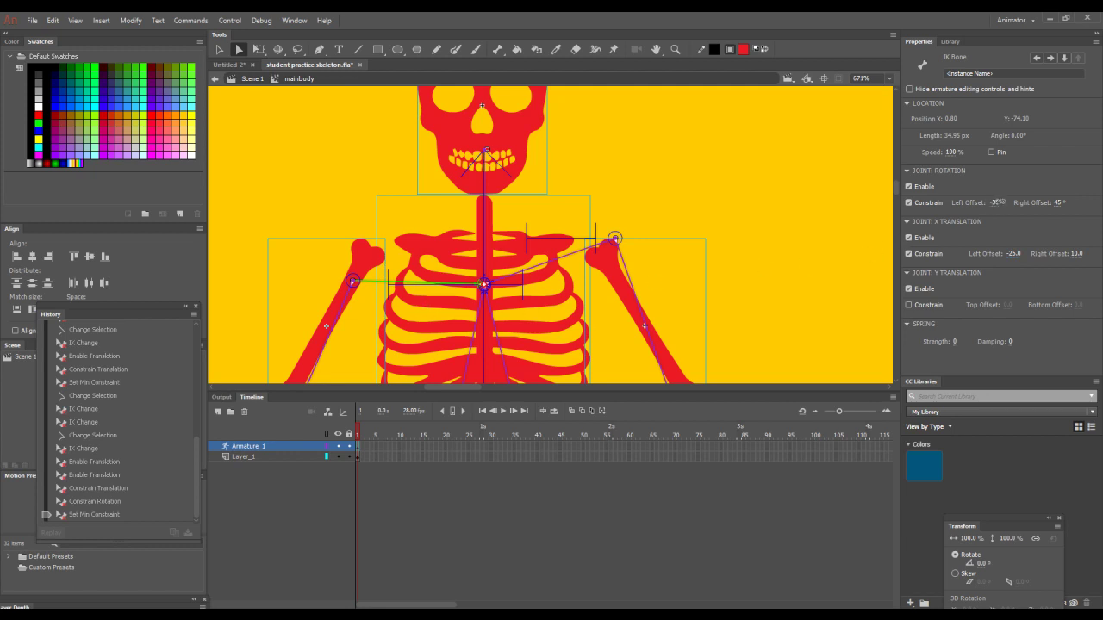
drag(993, 202, 993, 203)
drag(1013, 253, 1019, 253)
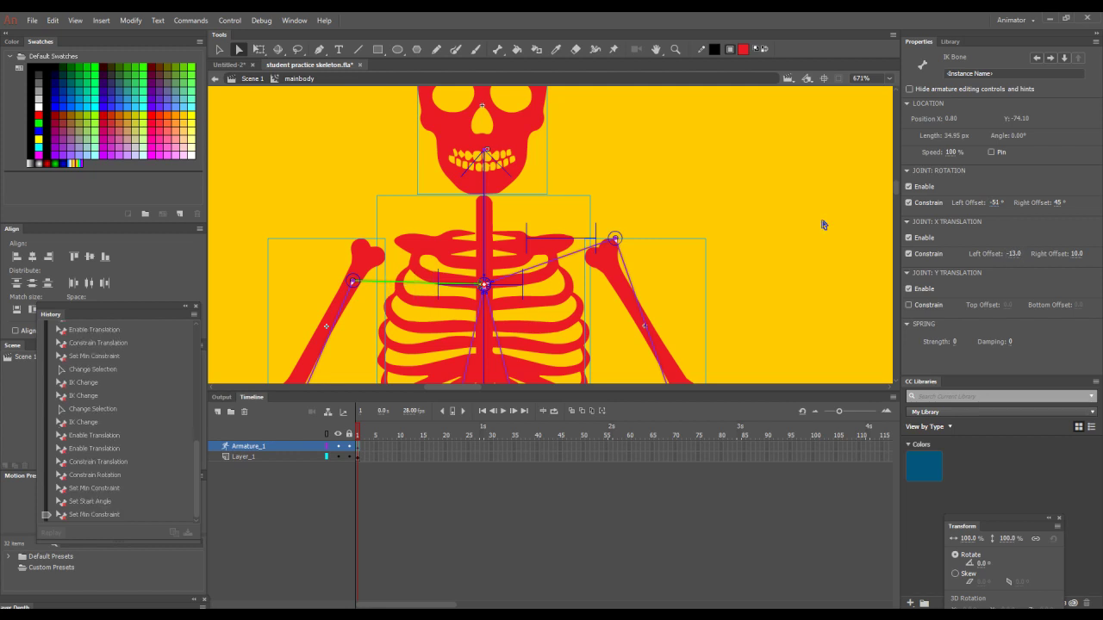
Swing the skeleton's left lower arm and hand slightly outward from the body.
click(890, 78)
click(872, 153)
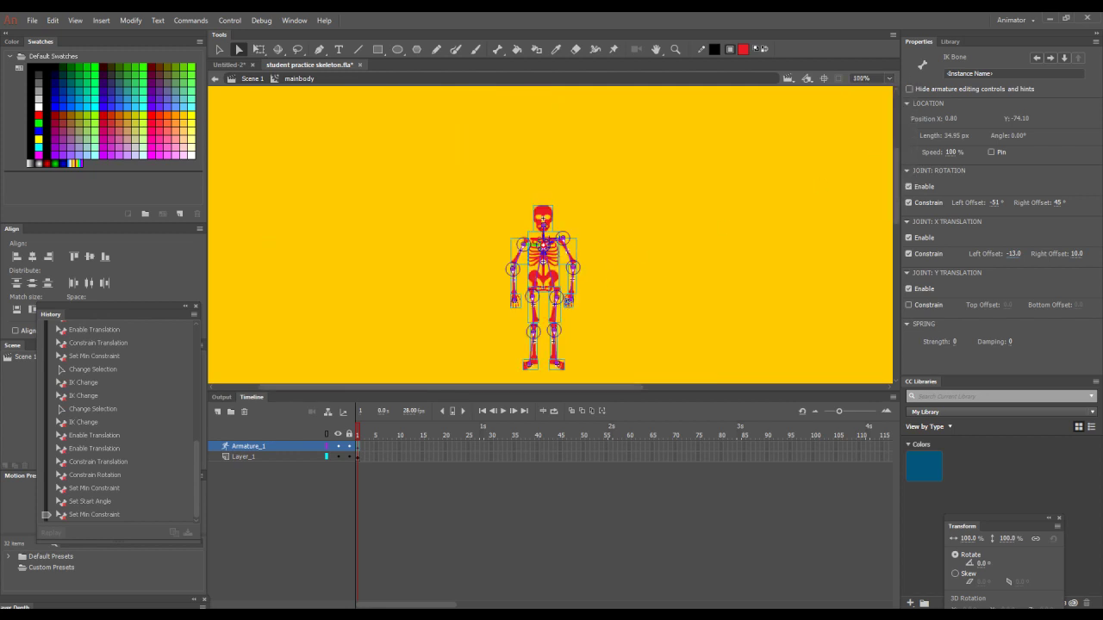
click(574, 304)
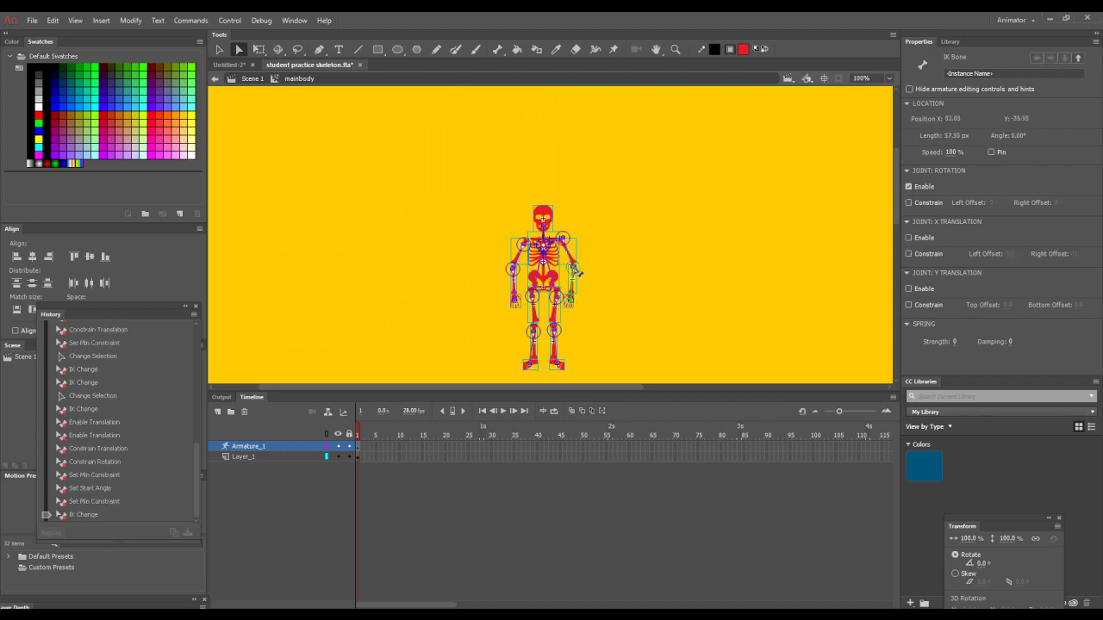
click(527, 246)
click(520, 272)
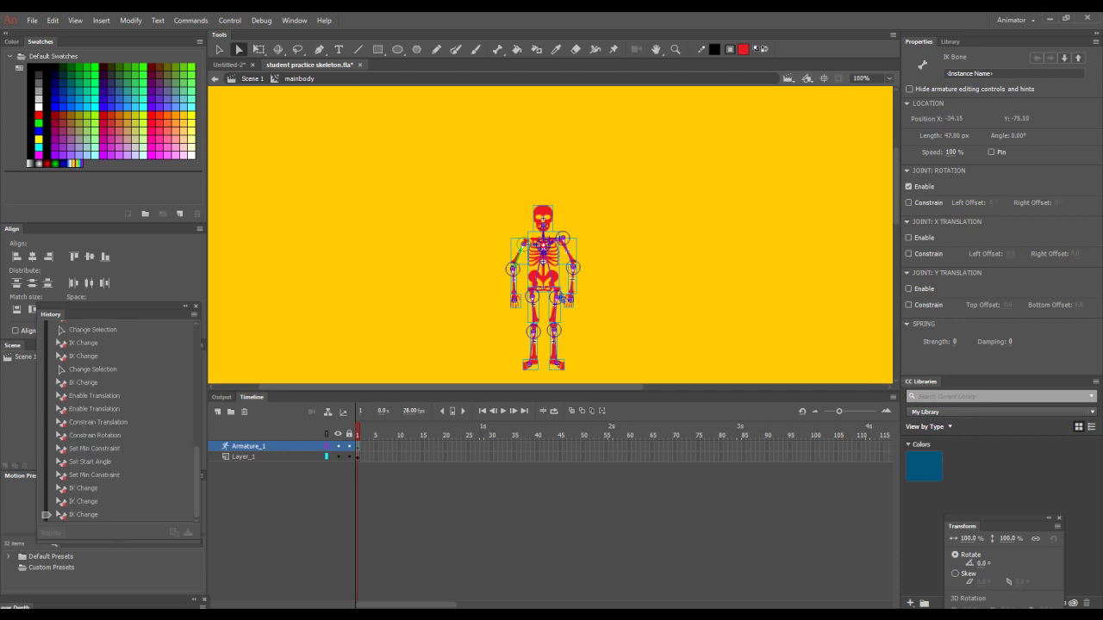
mouse_move(571, 303)
mouse_down()
mouse_move(591, 283)
mouse_move(589, 298)
mouse_up()
Add a text box about 168 by 89 px beside the skeleton on Layer_1, reading "Shift key is selected".
click(277, 457)
click(337, 176)
key(t)
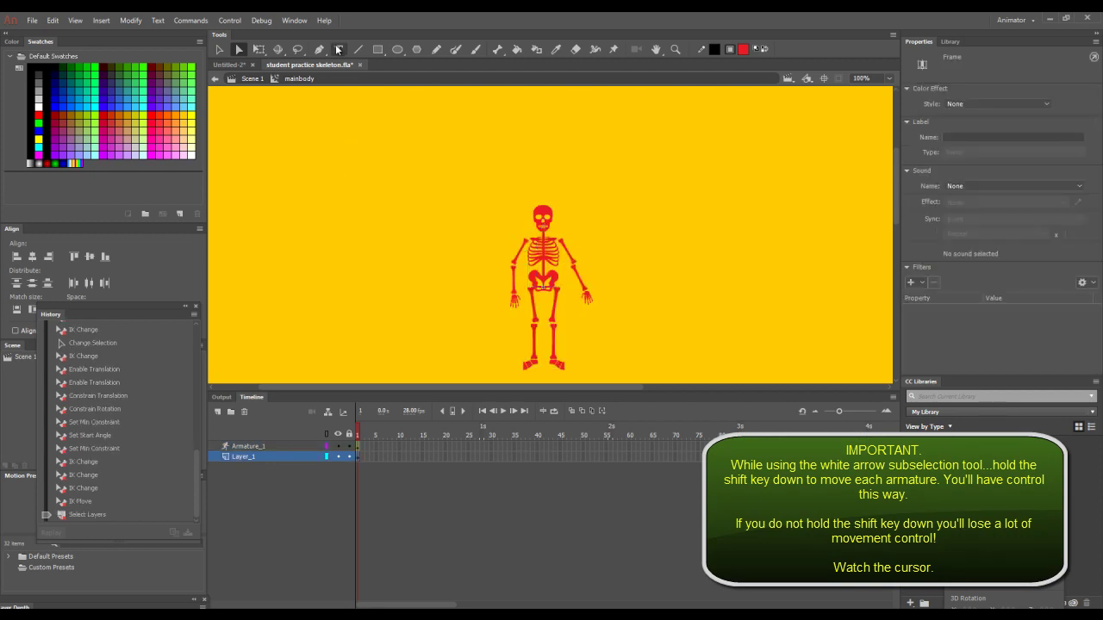
drag(591, 207, 687, 257)
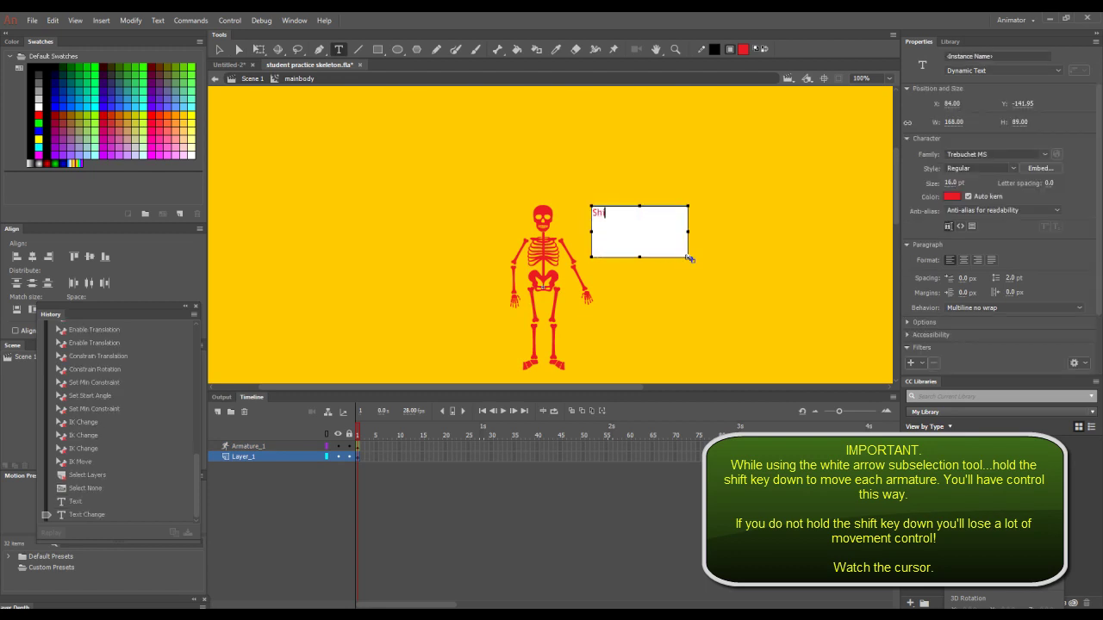
text(selected)
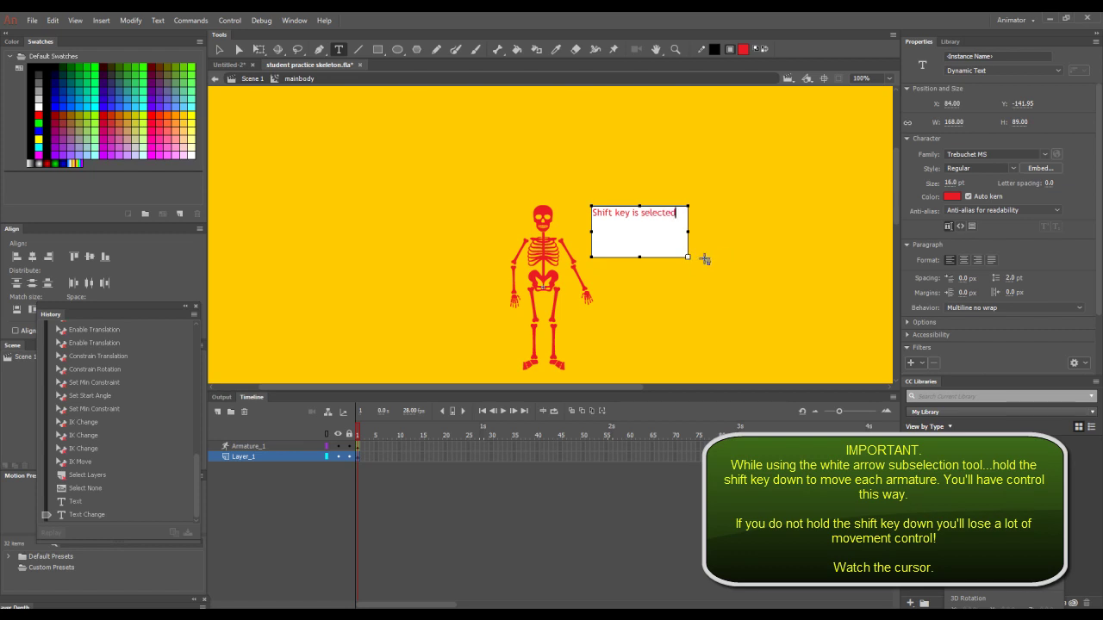
Swing the skeleton's left arm and right lower arm outward, moving each in isolation from the rest of the armature.
click(240, 50)
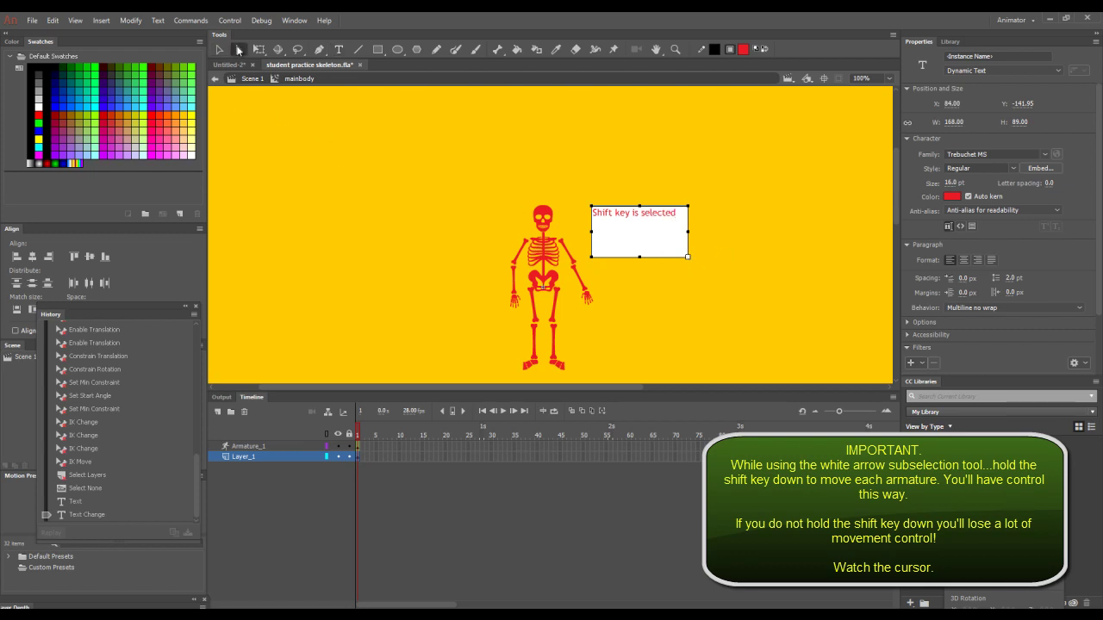
click(590, 301)
drag(590, 300, 565, 251)
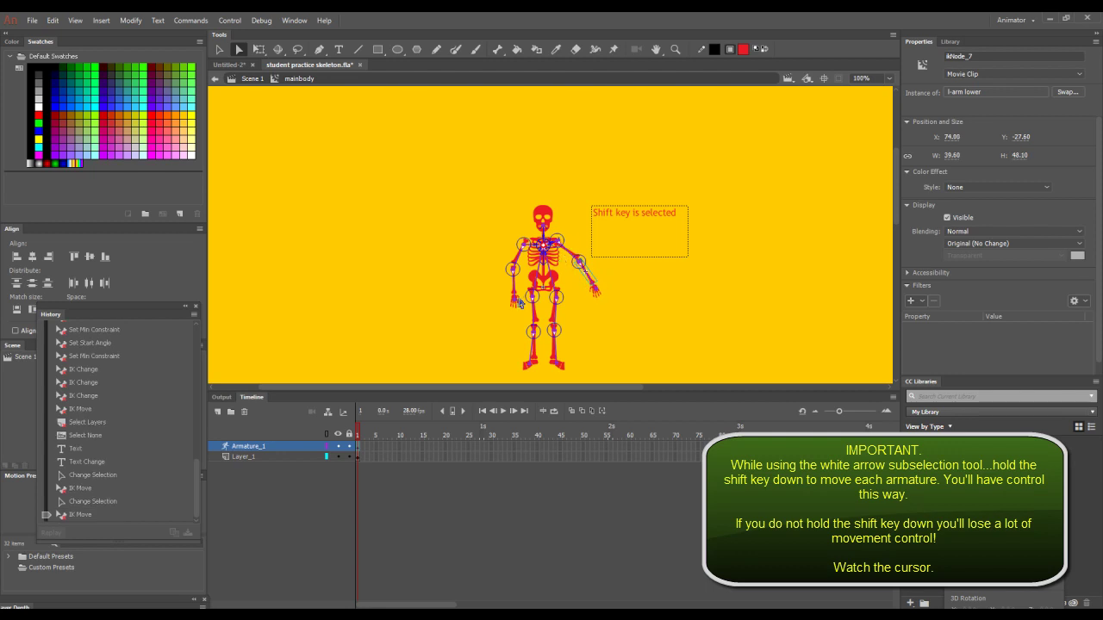
mouse_move(520, 306)
mouse_down()
mouse_move(493, 287)
mouse_move(506, 293)
mouse_up()
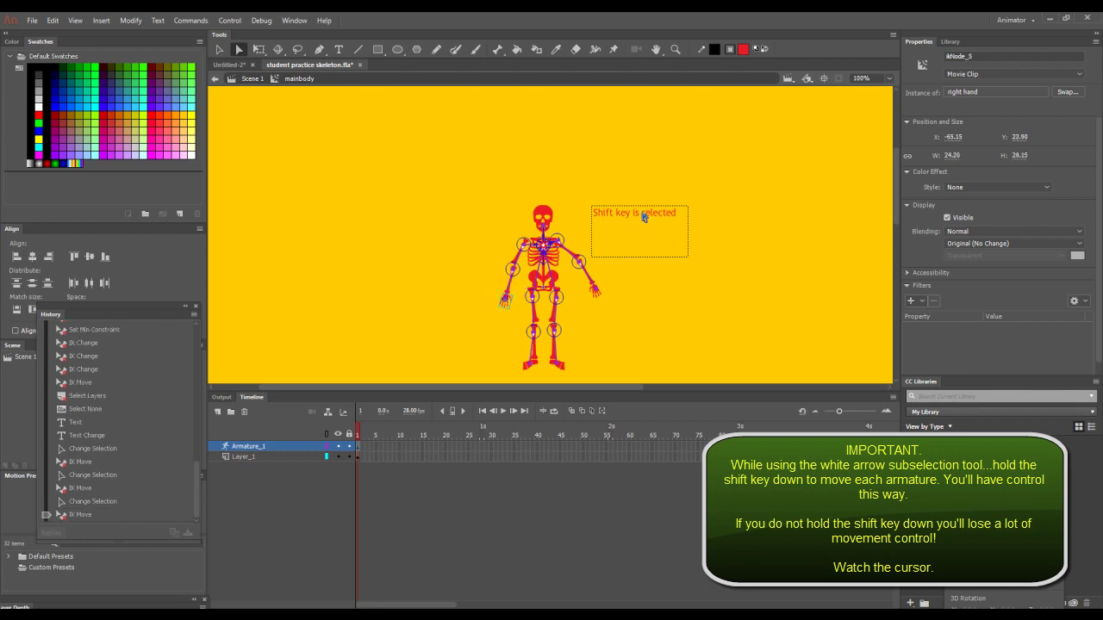
Change the text label to read "Shift key is NOT selected".
click(643, 216)
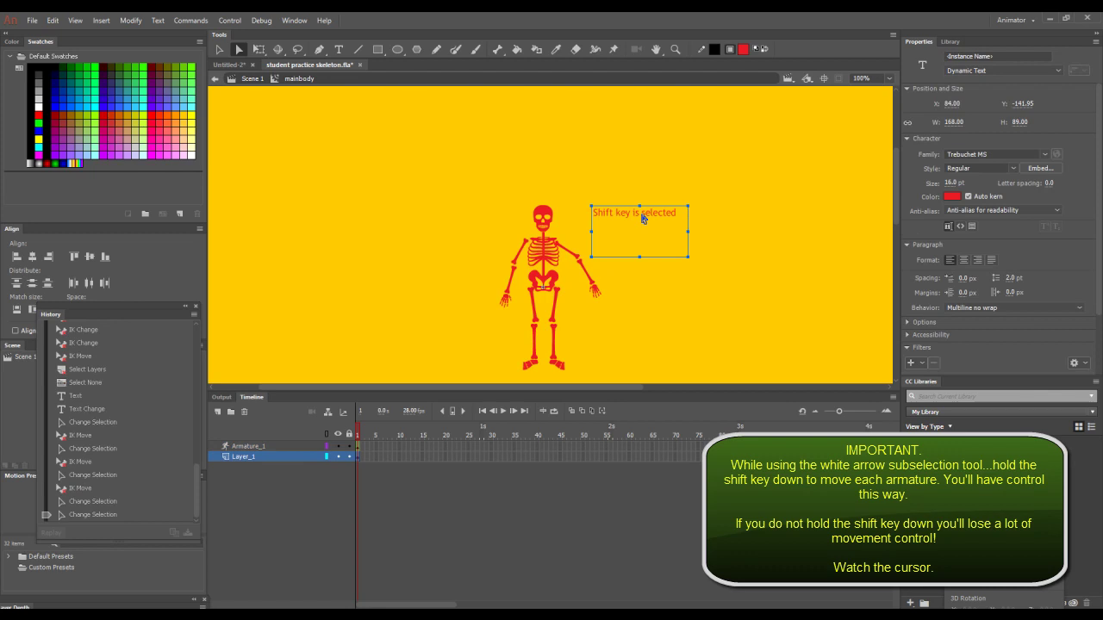
click(338, 49)
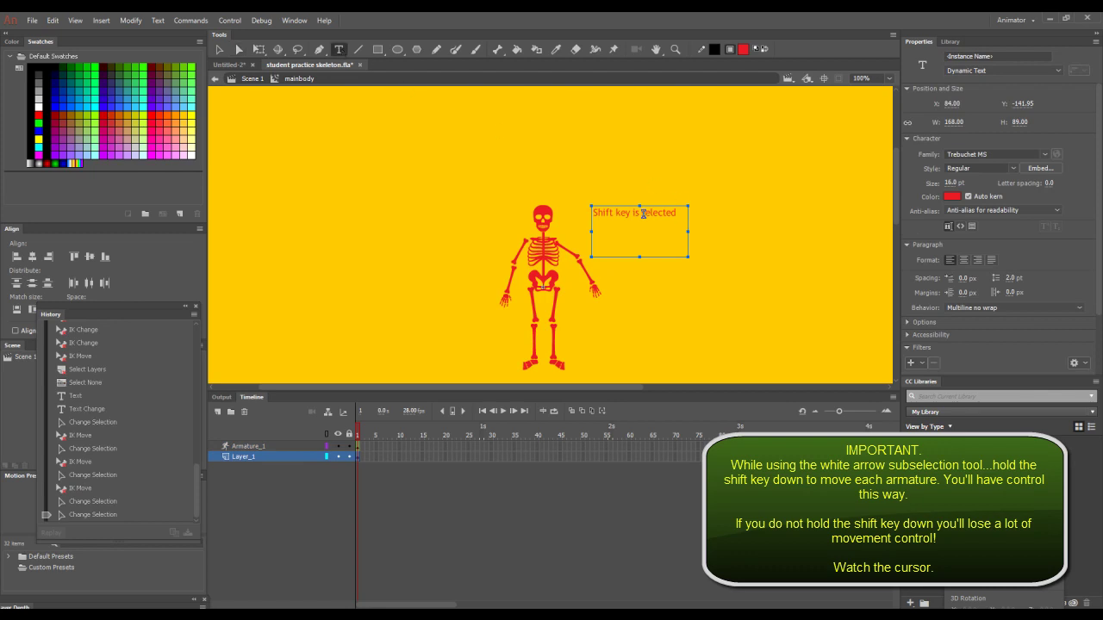
click(642, 213)
key(Return)
text(NOT)
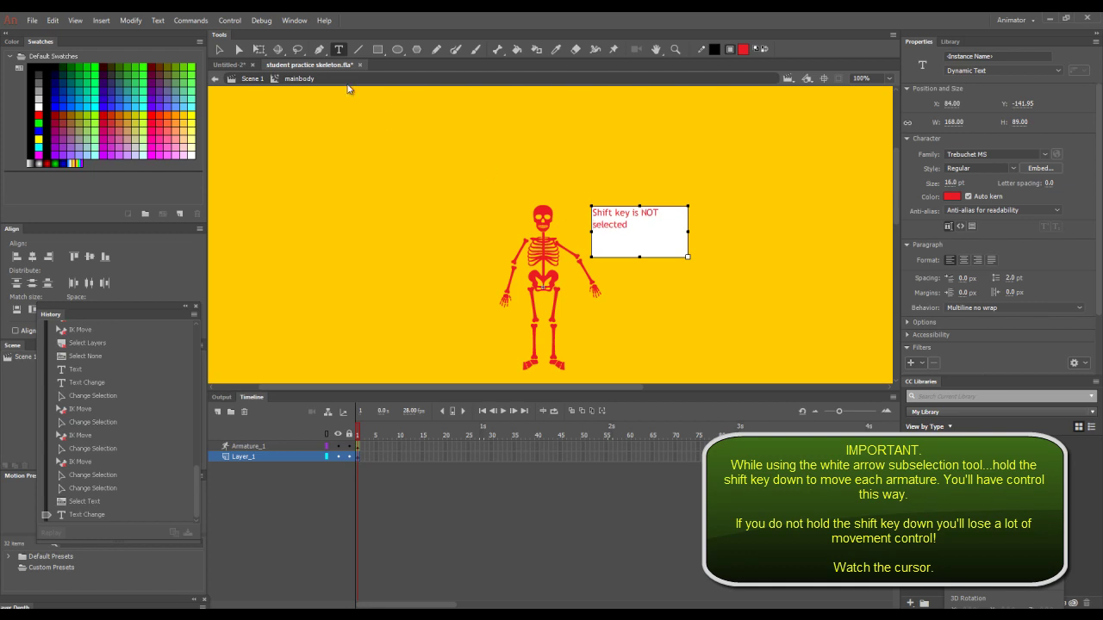
Move the skeleton's right hand slightly inward, letting the whole connected armature follow.
click(239, 50)
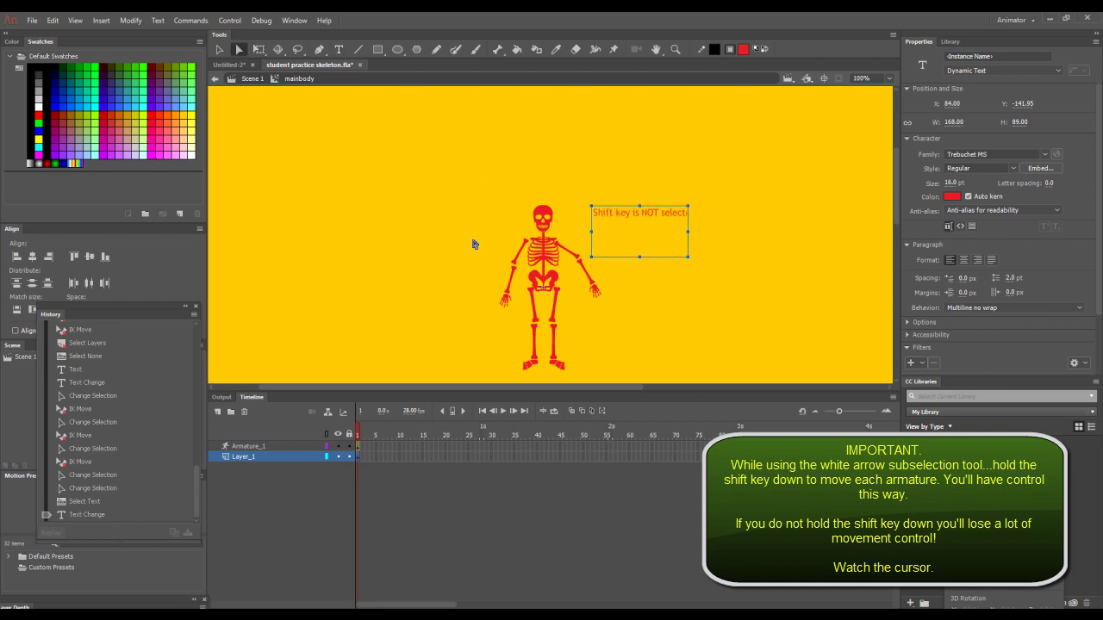
click(508, 302)
mouse_move(508, 301)
mouse_down()
mouse_move(502, 286)
mouse_move(515, 277)
mouse_move(526, 284)
mouse_move(509, 312)
mouse_move(511, 299)
mouse_up()
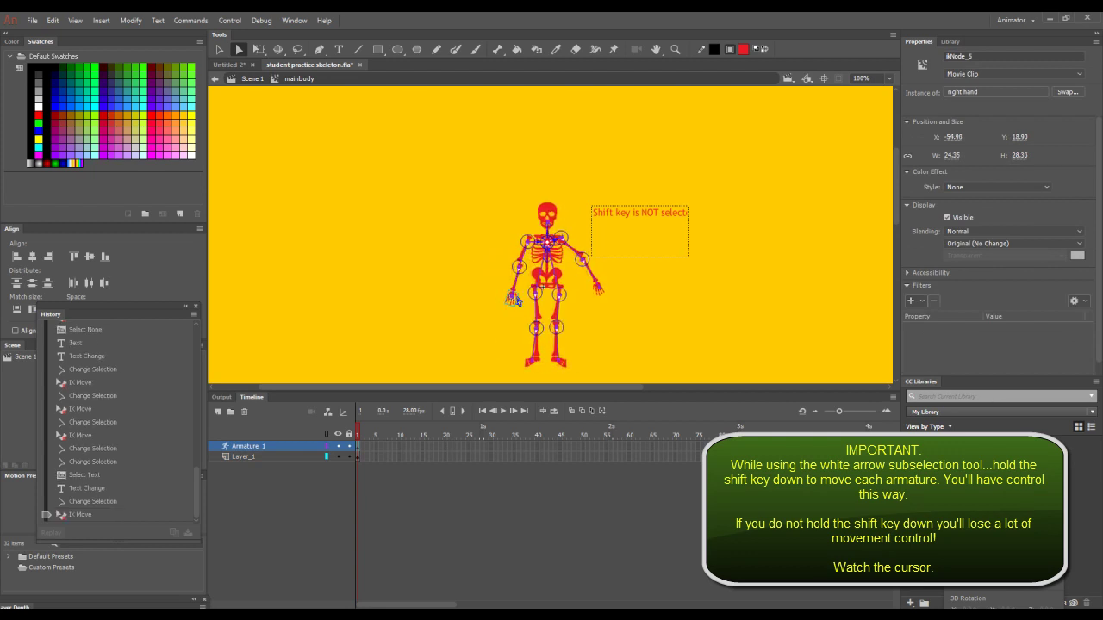
Widen the text box to about 223 px so the label fits on one line.
click(652, 222)
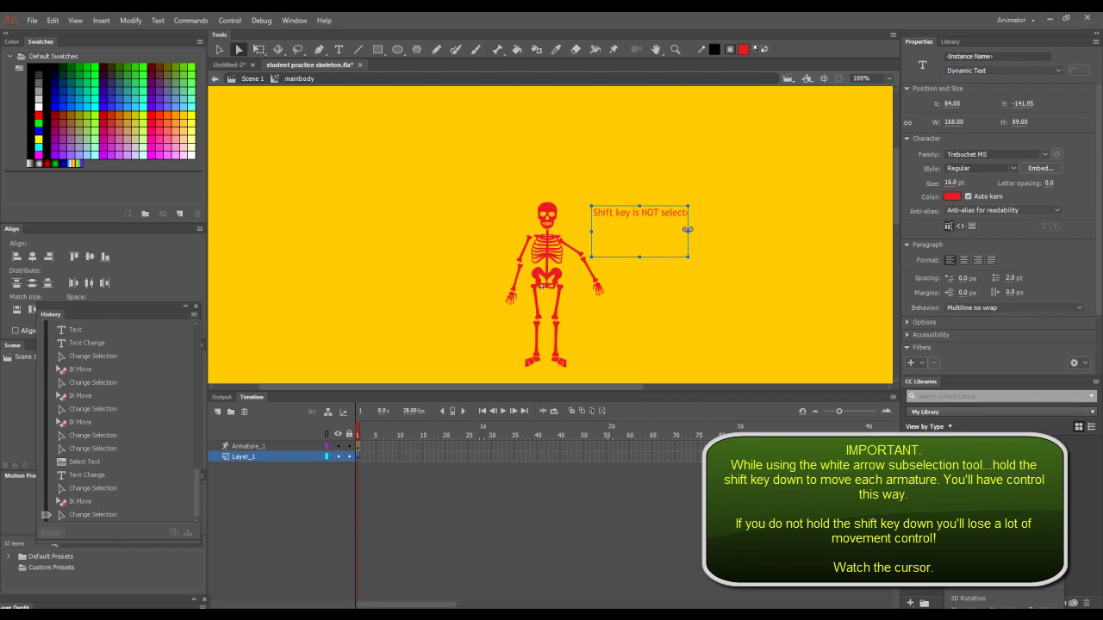
drag(688, 233, 719, 233)
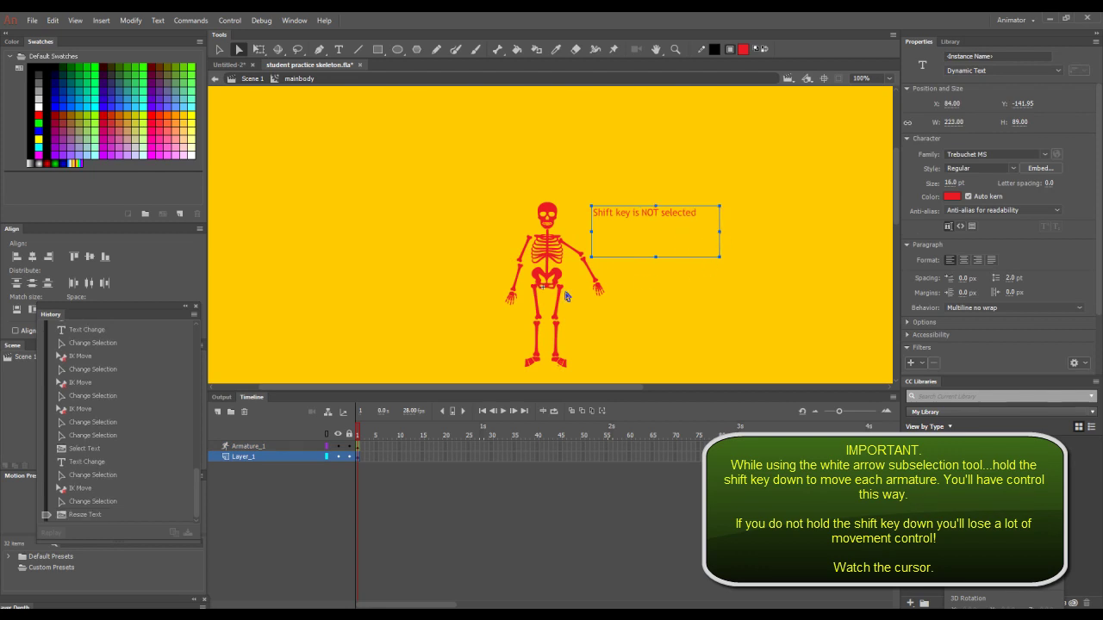
Move the skeleton's left foot and right lower leg outward into a wider stance, letting the whole armature follow.
click(560, 321)
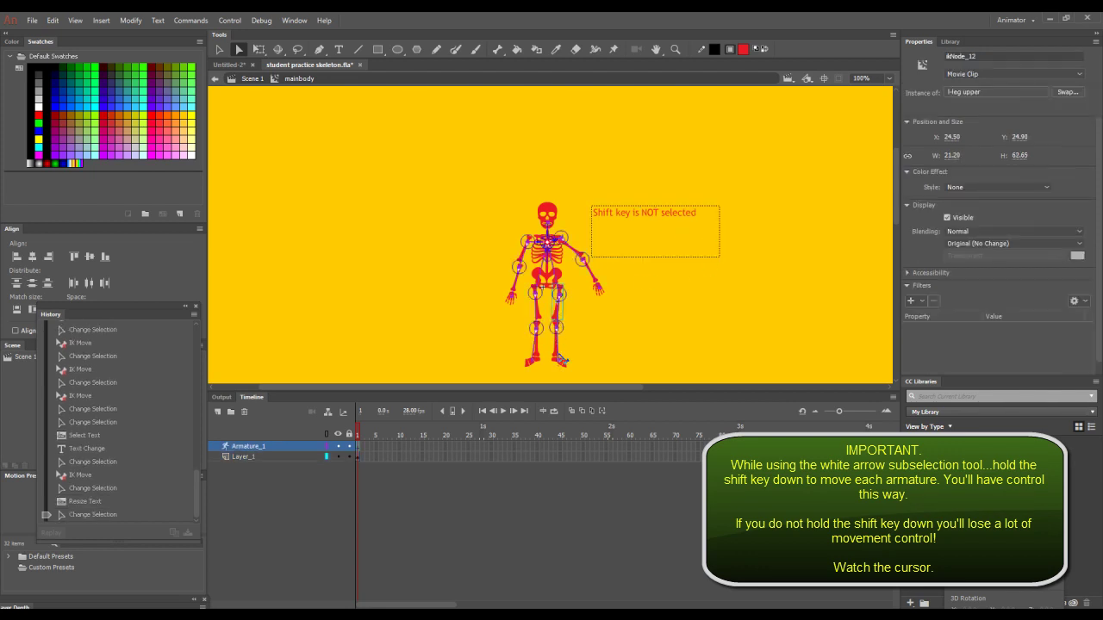
mouse_move(562, 360)
mouse_down()
mouse_move(594, 347)
mouse_move(574, 357)
mouse_up()
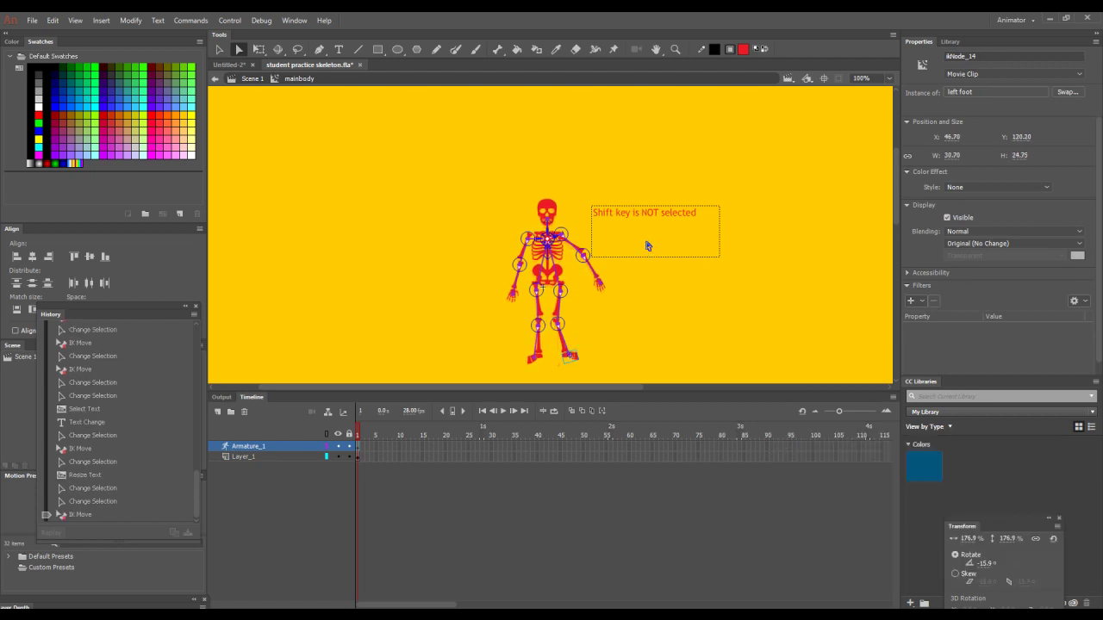
drag(541, 329, 532, 331)
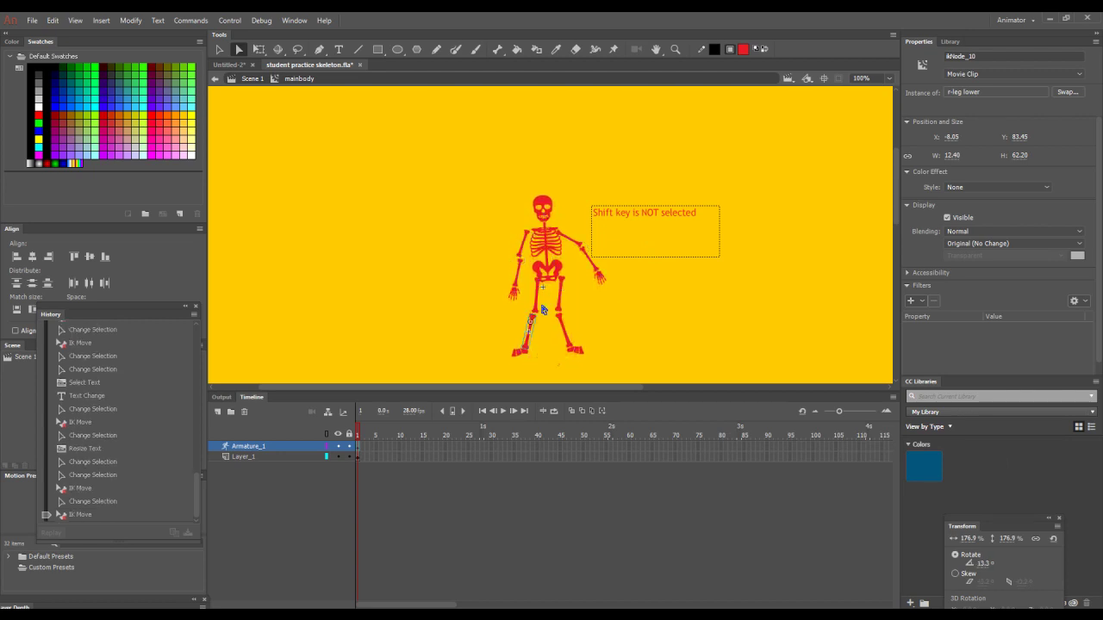
Remove the word "NOT" from the label so it reads "Shift key is selected".
click(661, 219)
click(658, 214)
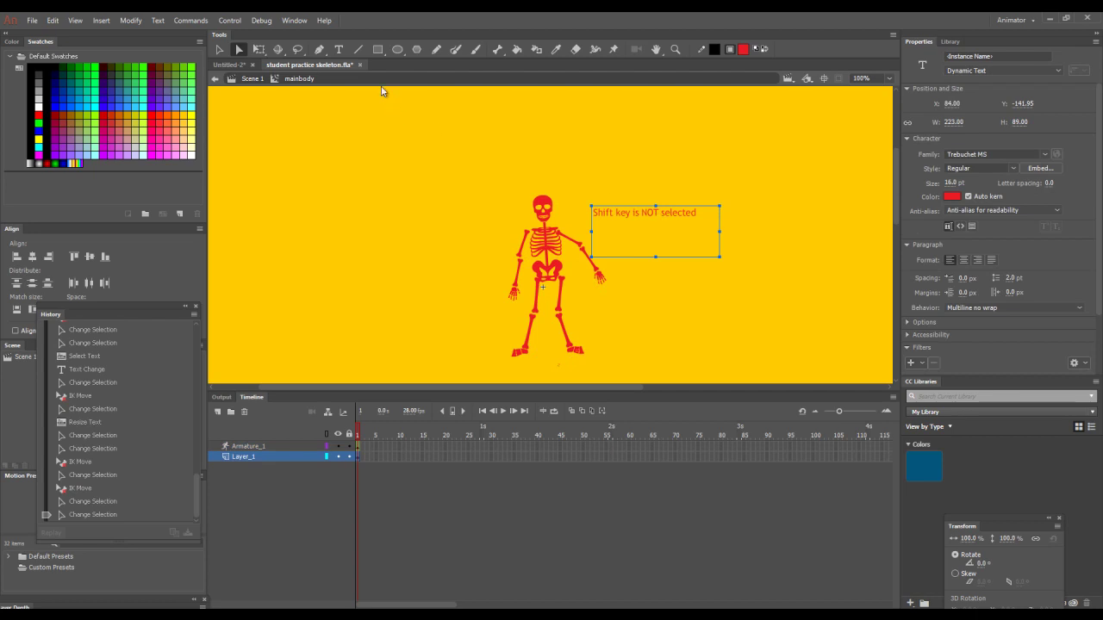
click(338, 50)
double_click(647, 213)
key(BackSpace)
Adjust the skeleton's left lower leg and foot in isolation from the rest of the armature, leaving the leg angled outward.
click(239, 50)
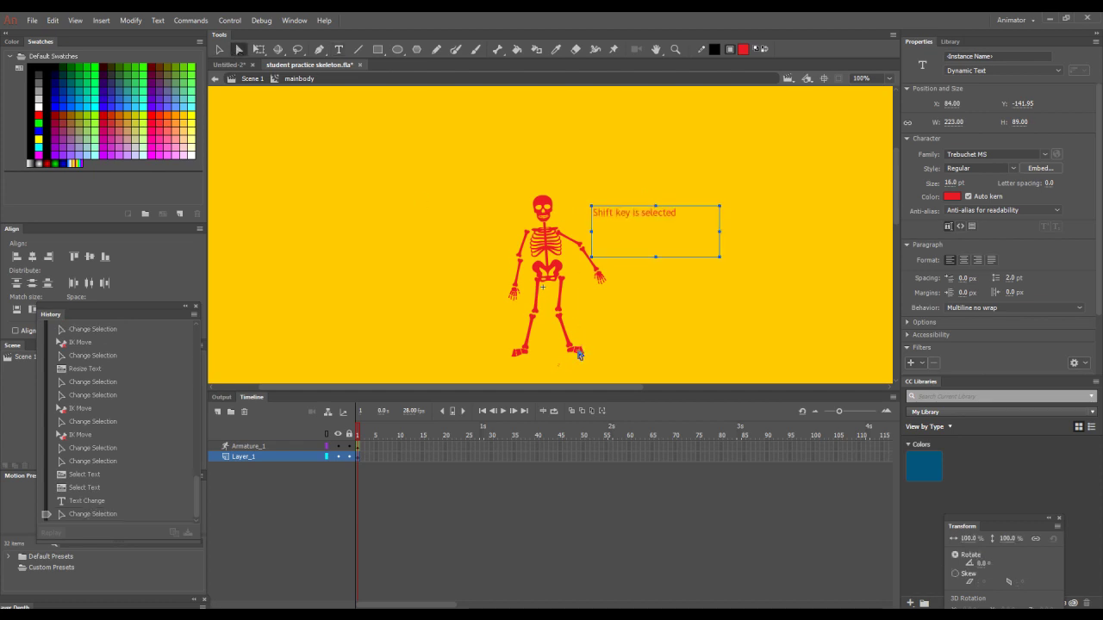
click(579, 354)
drag(564, 325, 576, 355)
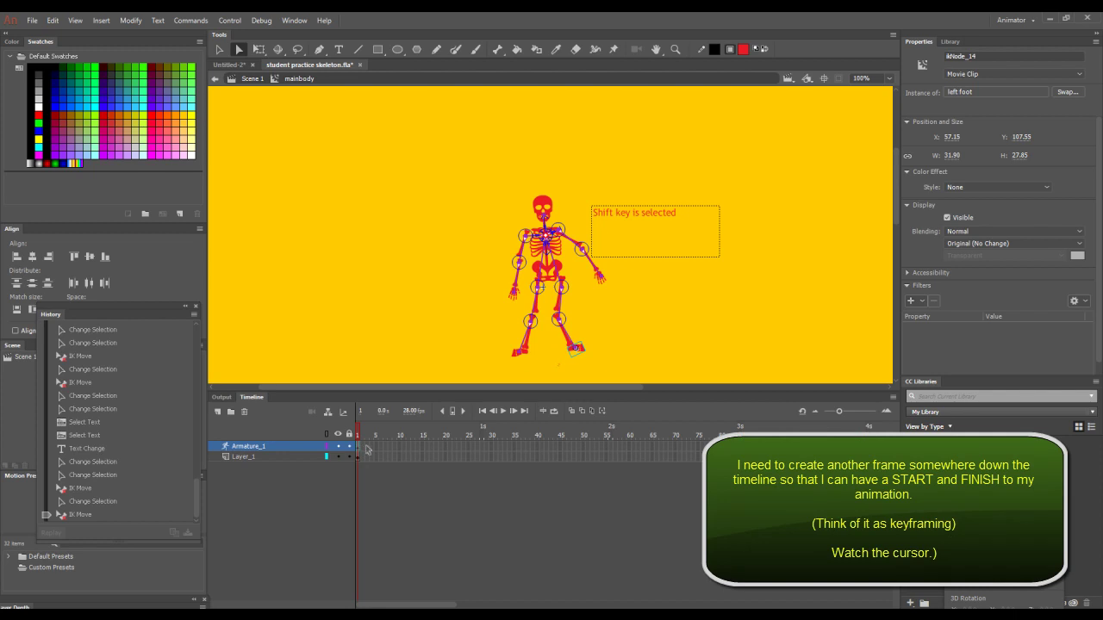
Insert a frame at frame 50 of the Armature_1 layer and raise the skeleton's left lower leg outward there.
right_click(583, 446)
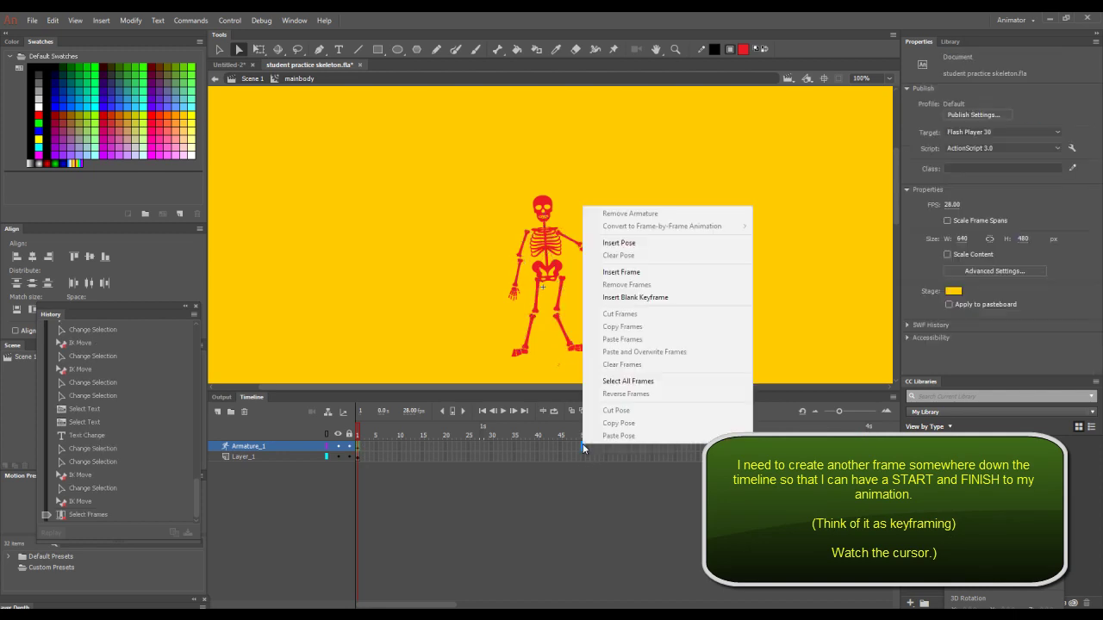
click(641, 274)
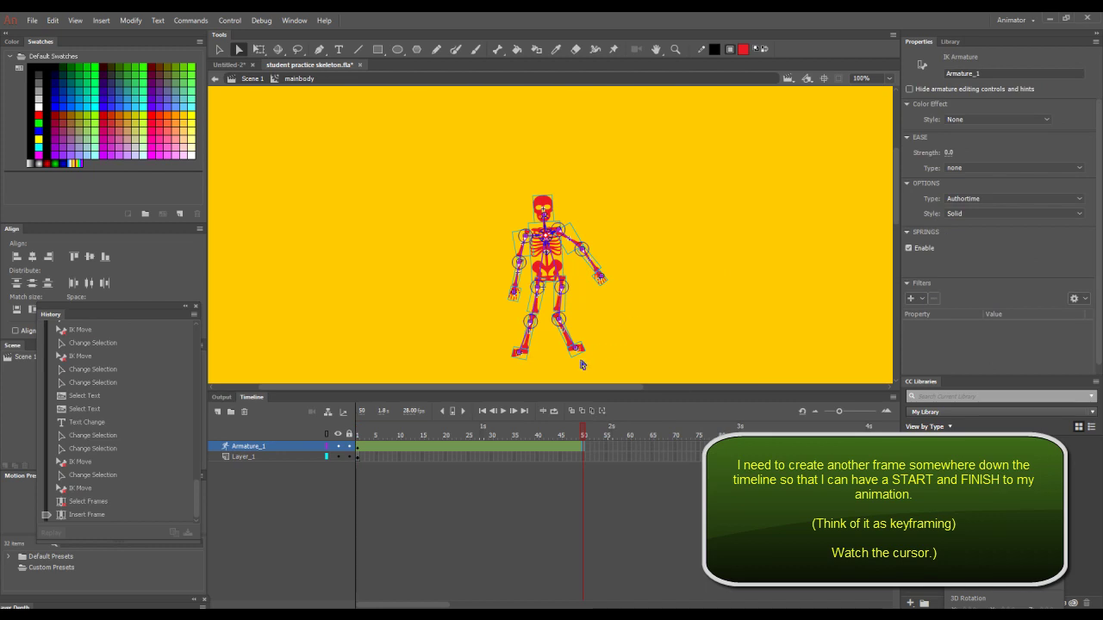
drag(582, 351, 594, 332)
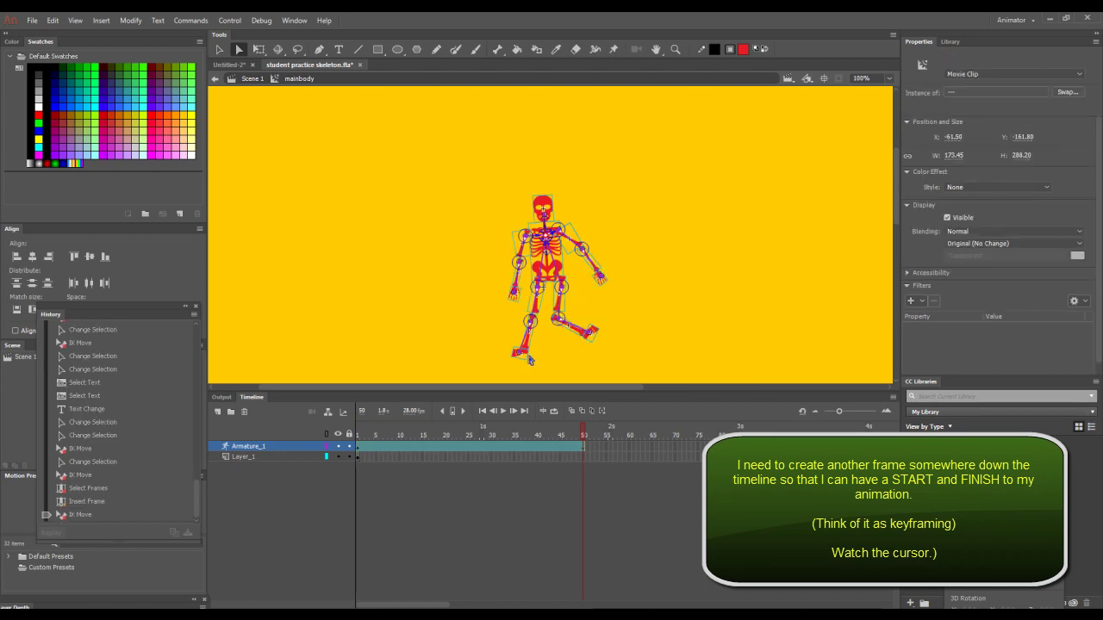
Pose the skeleton at frame 50 in a running stance with both knees bent, upper arms raised, elbows bent and upper body shifted slightly.
drag(518, 351, 481, 315)
drag(577, 327, 553, 337)
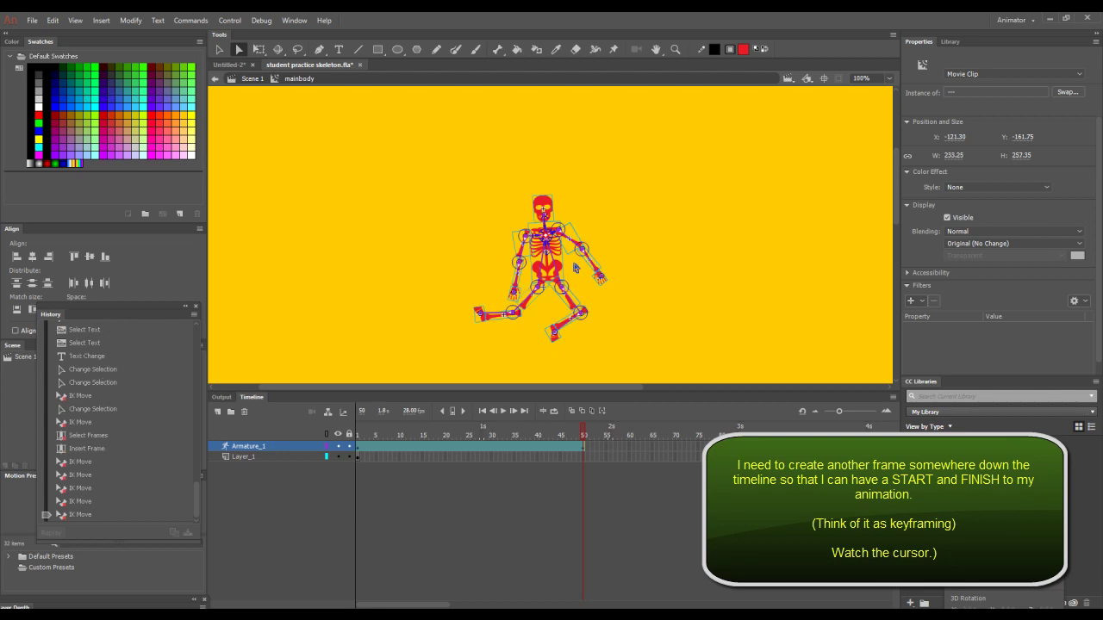
mouse_move(592, 253)
mouse_down()
mouse_move(622, 231)
mouse_move(603, 261)
mouse_move(593, 255)
mouse_up()
mouse_move(522, 265)
mouse_down()
mouse_move(465, 255)
mouse_move(514, 272)
mouse_up()
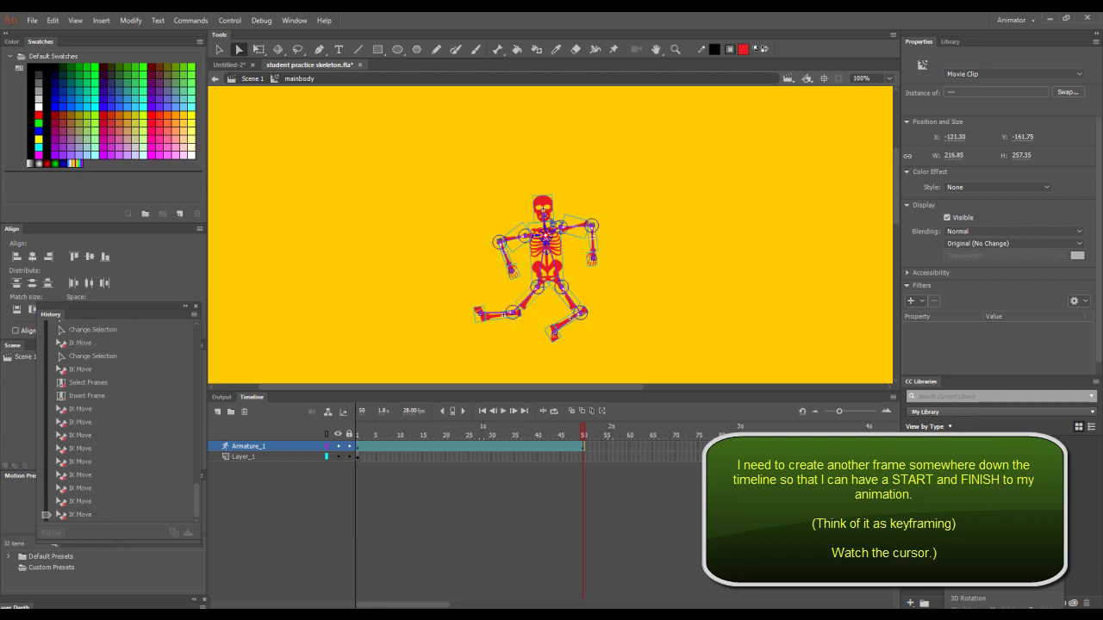
mouse_move(545, 222)
mouse_down()
mouse_move(556, 226)
mouse_move(543, 231)
mouse_up()
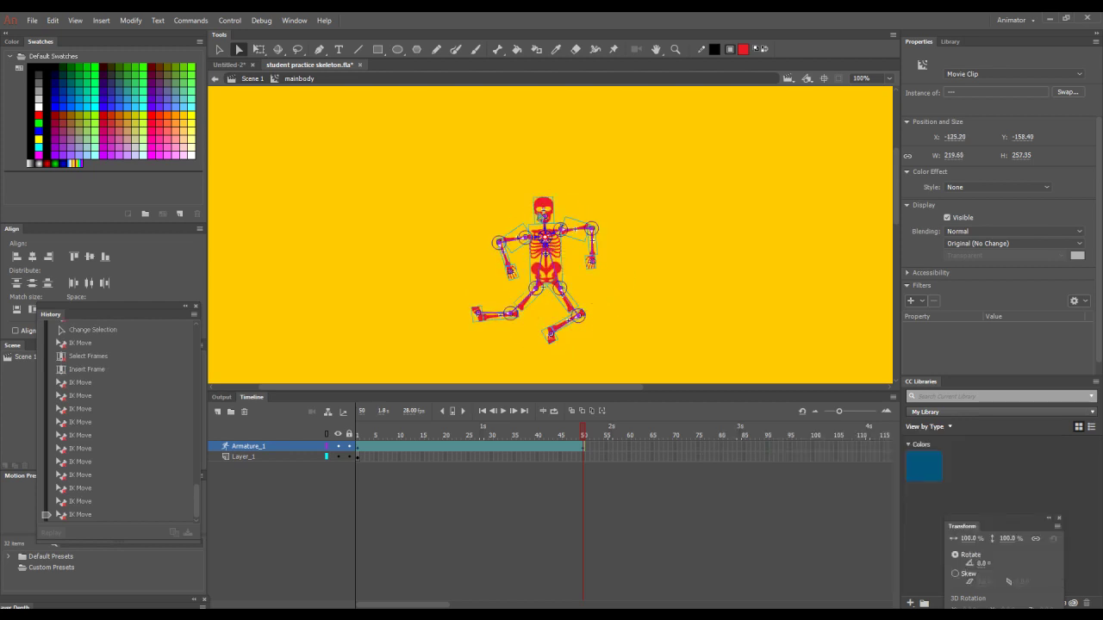
click(544, 221)
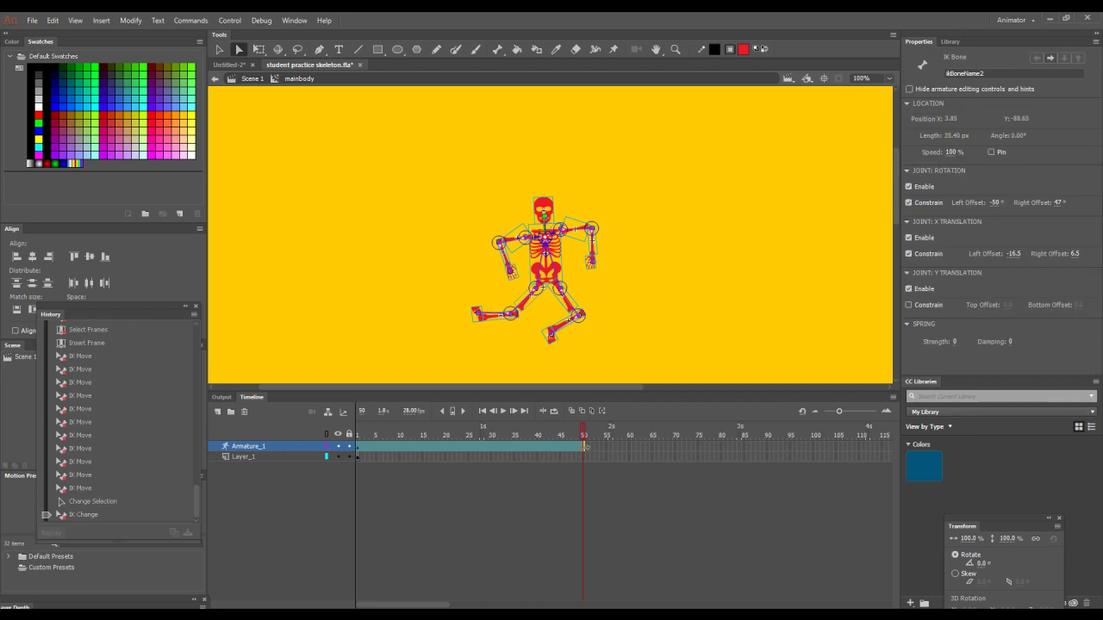
Scrub the armature animation back from frame 50 to frame 1 and return to the Scene 1 main stage.
drag(579, 434, 359, 433)
key(shift)
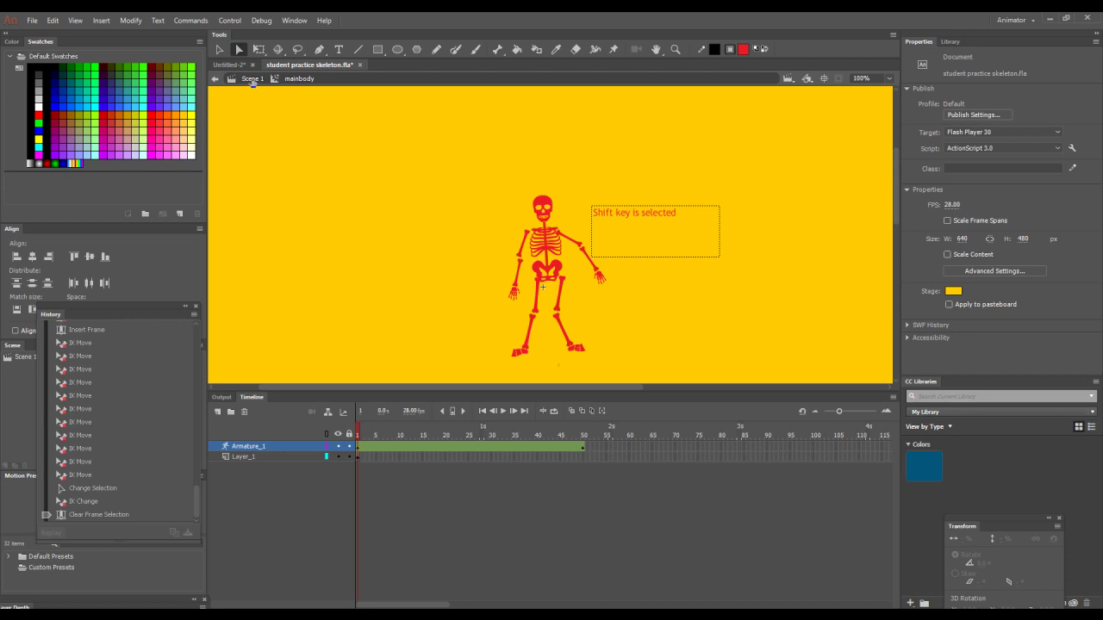
click(253, 80)
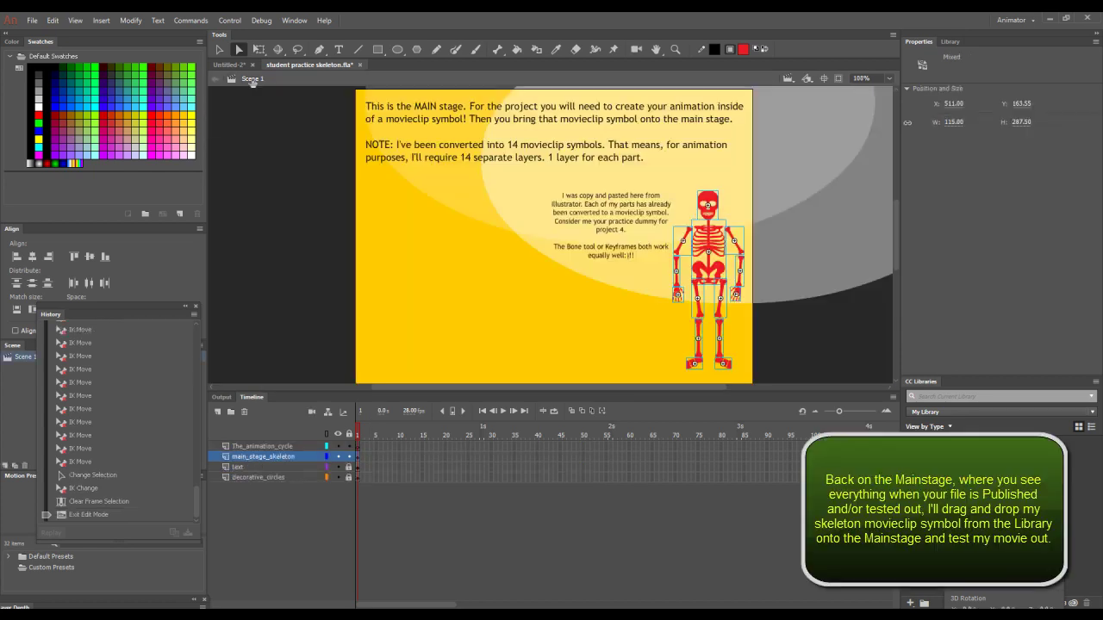
Create a new layer above The_animation_cycle and place the mainbody movie clip from the library on it, opposite the existing skeleton.
click(950, 41)
click(971, 325)
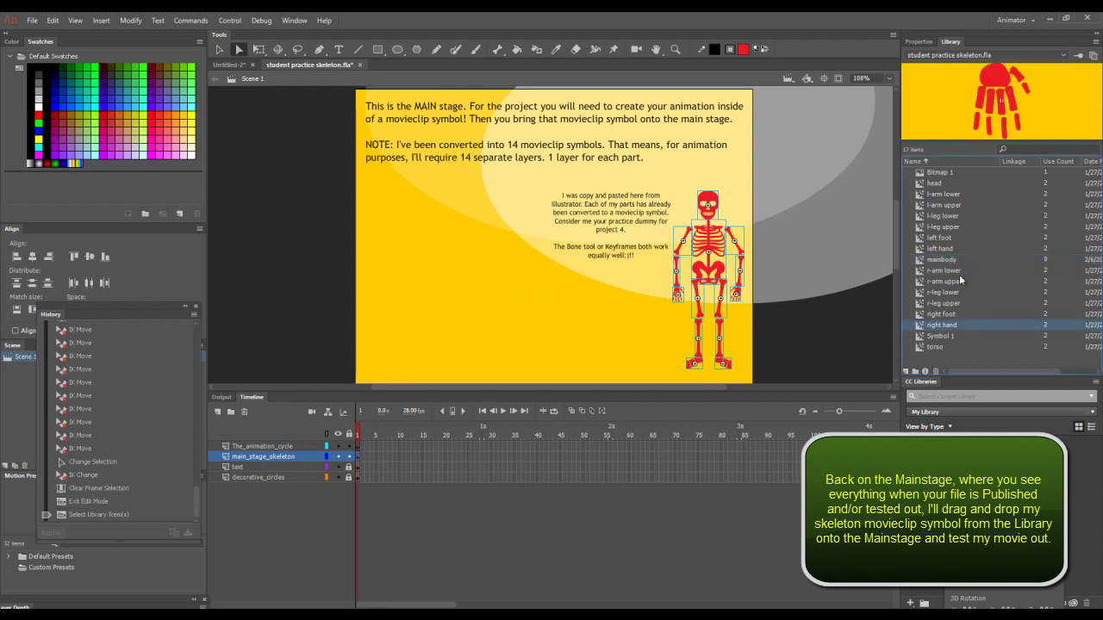
click(941, 260)
mouse_move(951, 263)
mouse_down()
mouse_move(551, 267)
mouse_move(504, 280)
mouse_move(834, 297)
mouse_move(955, 262)
mouse_up()
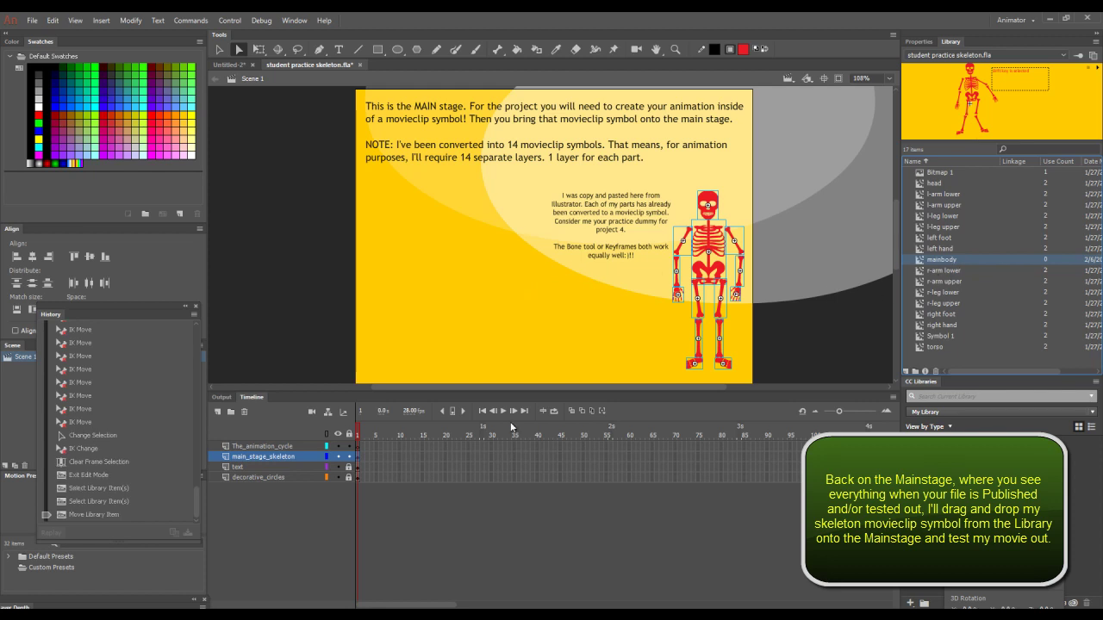
click(295, 443)
click(220, 411)
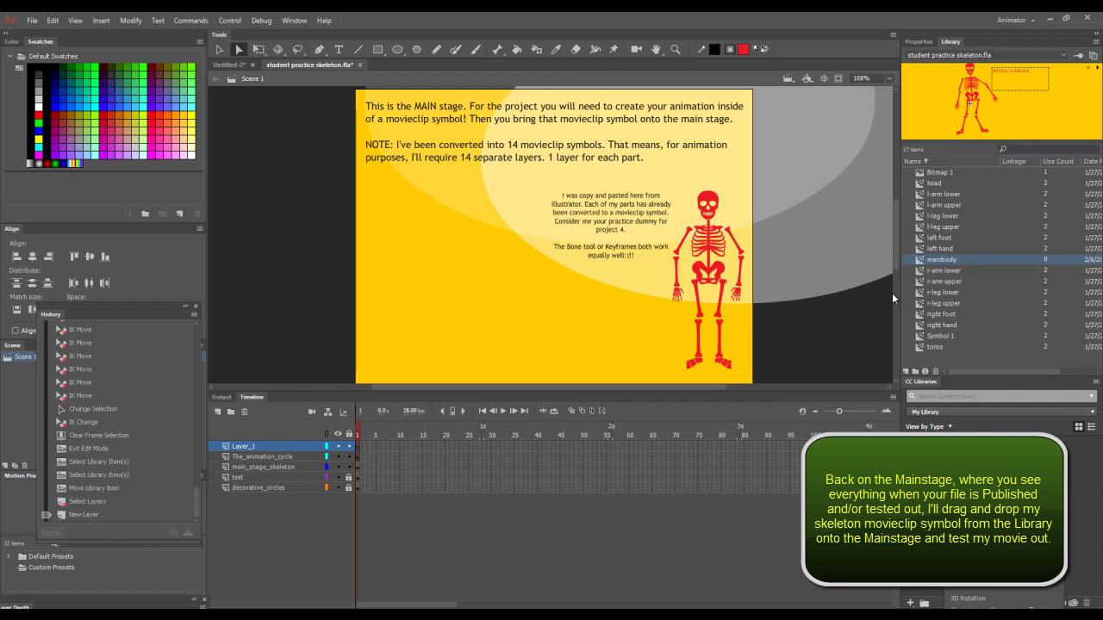
drag(952, 263, 484, 233)
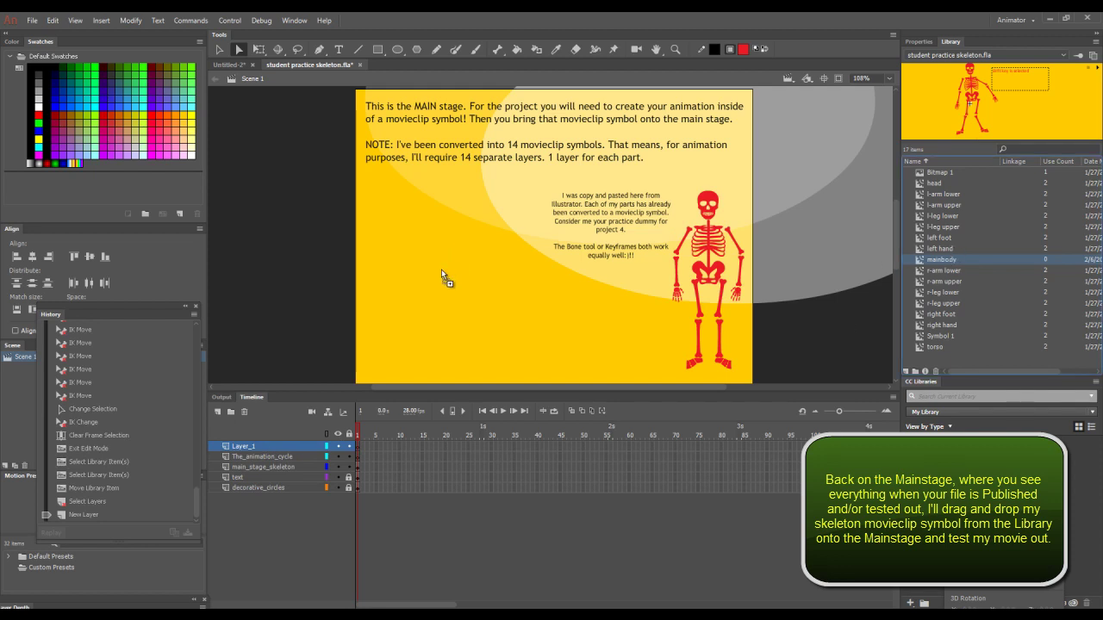
drag(442, 274, 421, 258)
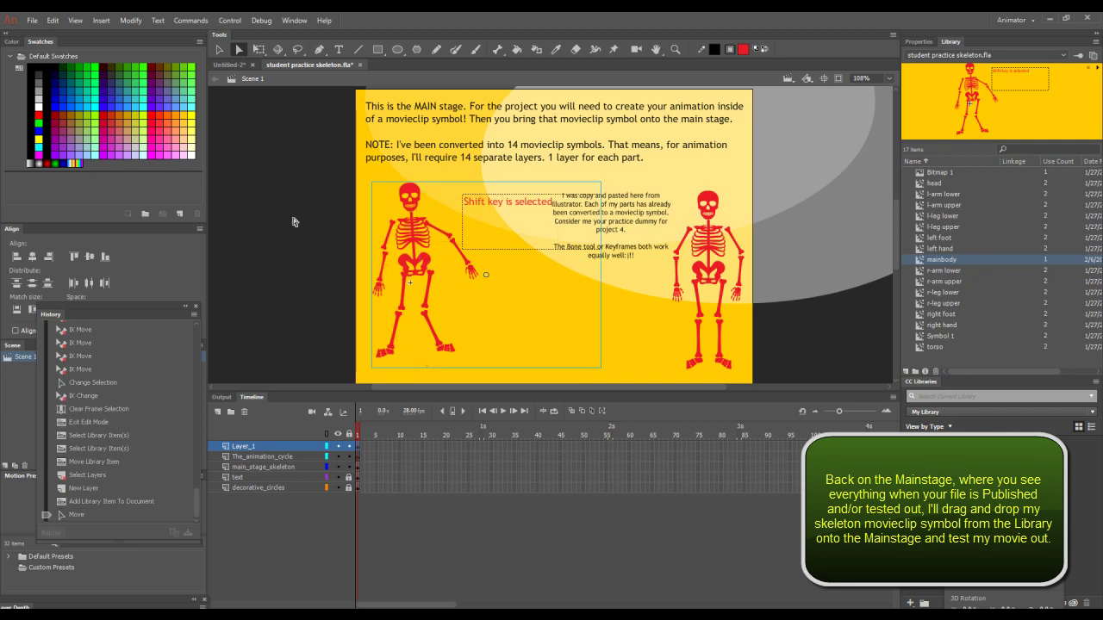
Test the movie to watch the skeleton animation play, and move the preview window to uncover the placed skeleton.
click(230, 20)
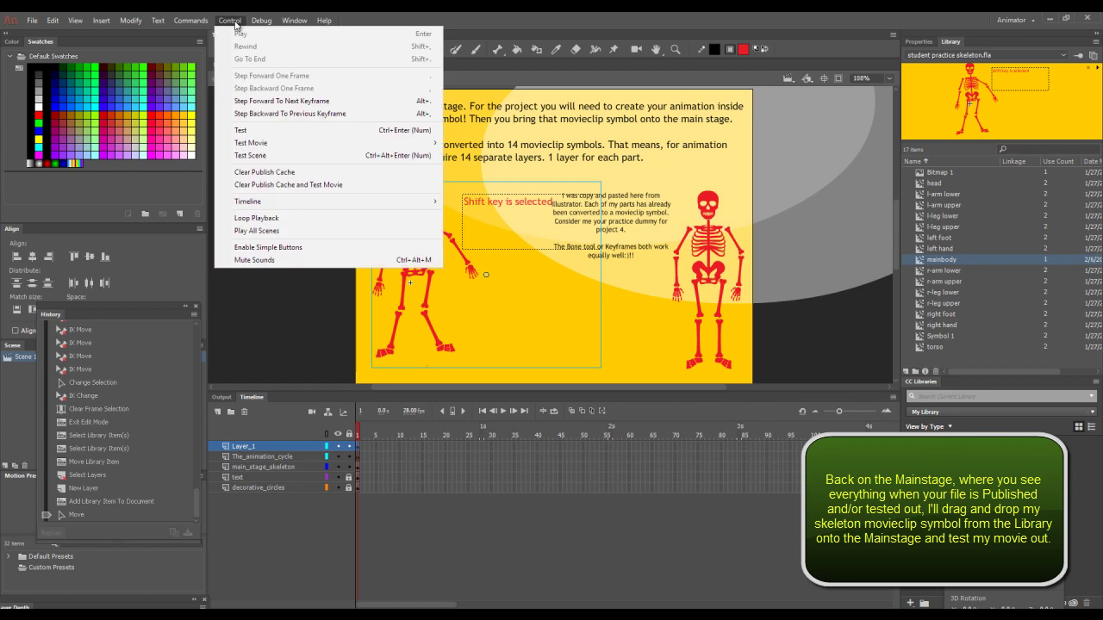
click(240, 130)
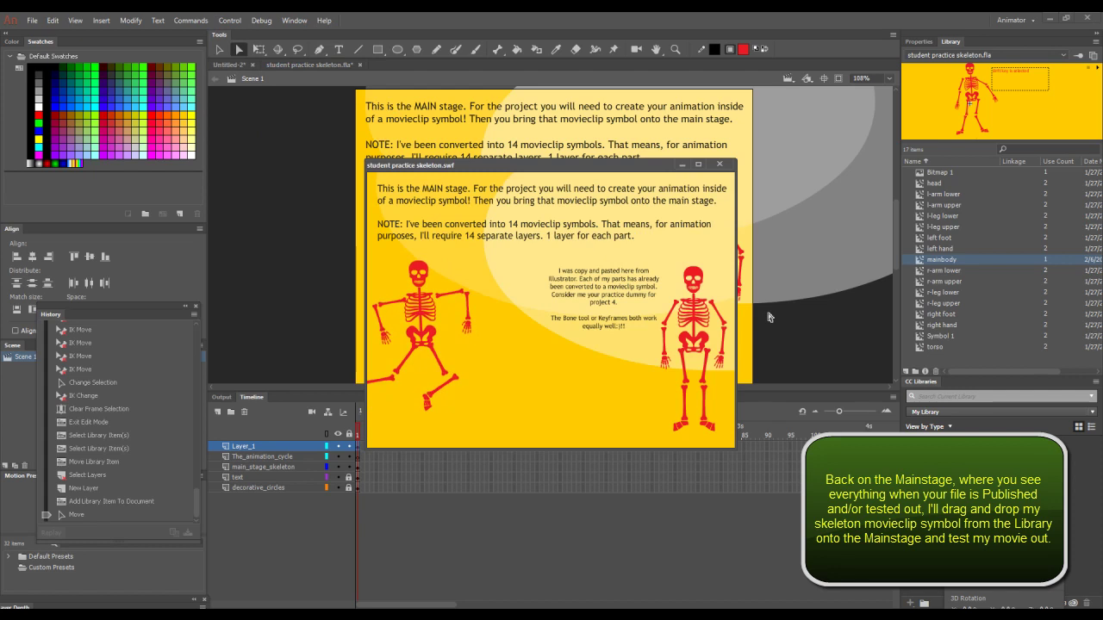
drag(517, 164, 596, 137)
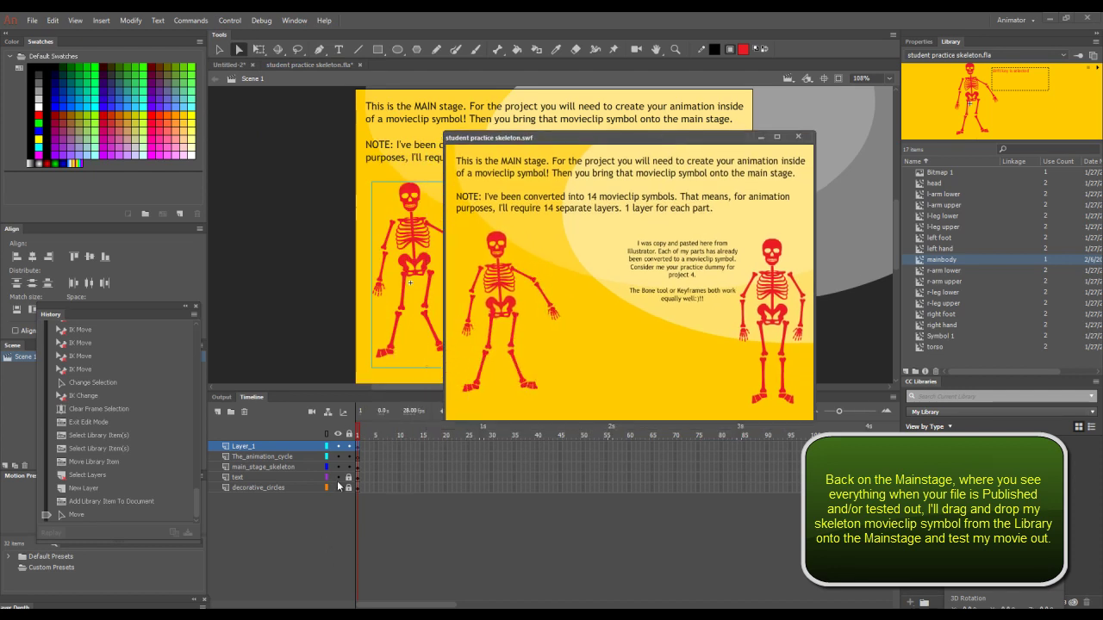